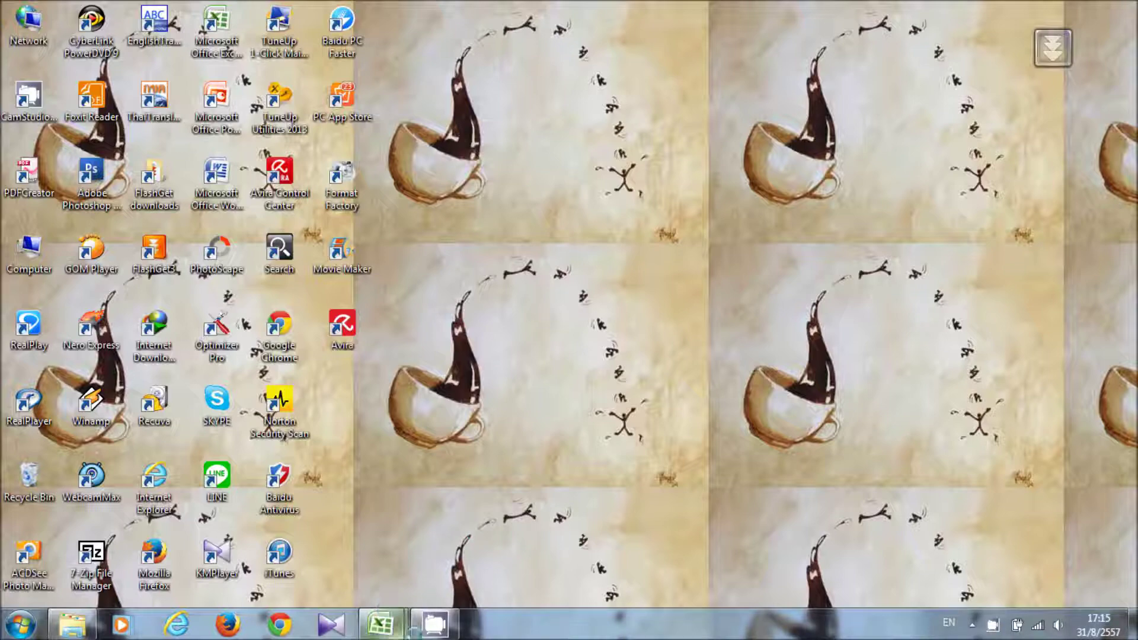
# - Switch to Excel's 5goalseek workbook, look over the EXCEL-2 workbook, and return to 5goalseek
pyautogui.moveTo(383, 623)
pyautogui.click(314, 558)
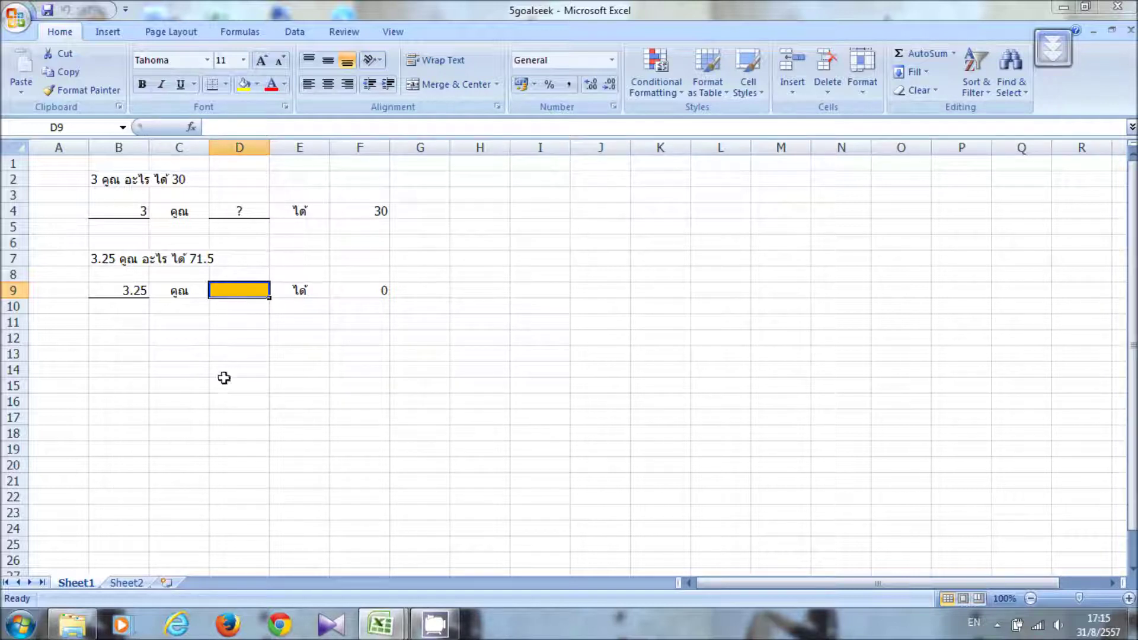
pyautogui.click(379, 623)
pyautogui.click(424, 531)
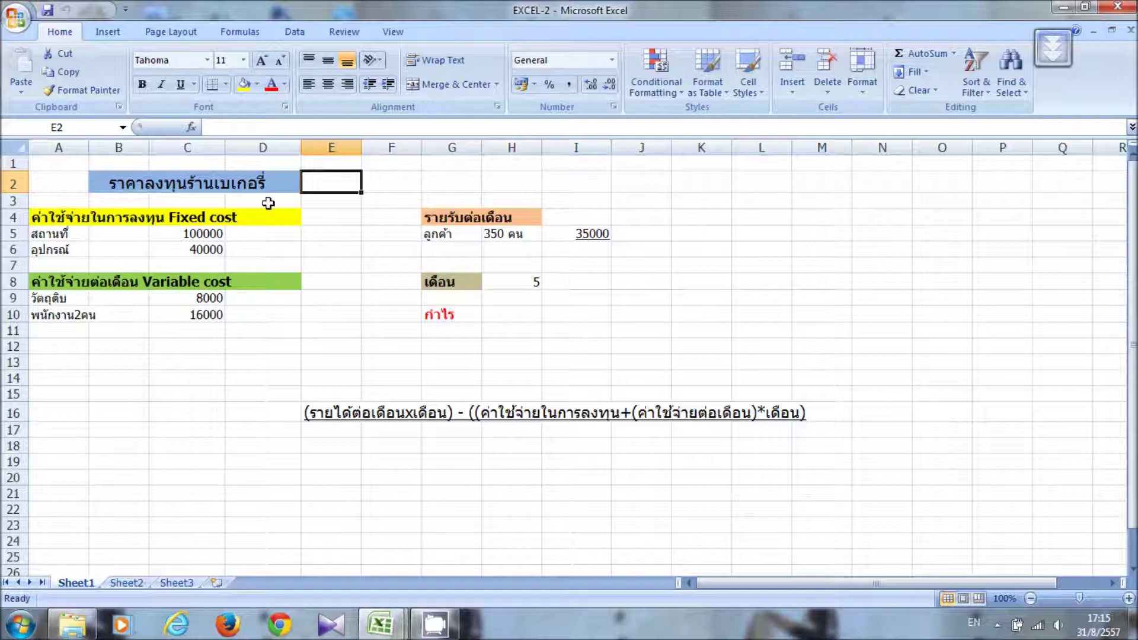
pyautogui.click(380, 623)
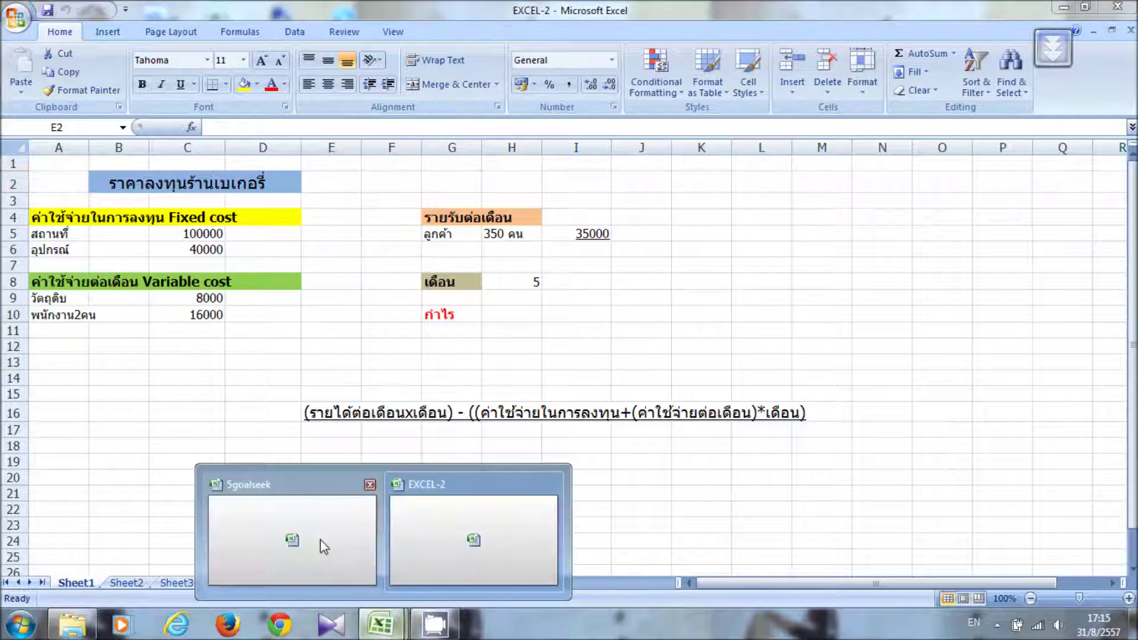
pyautogui.click(317, 541)
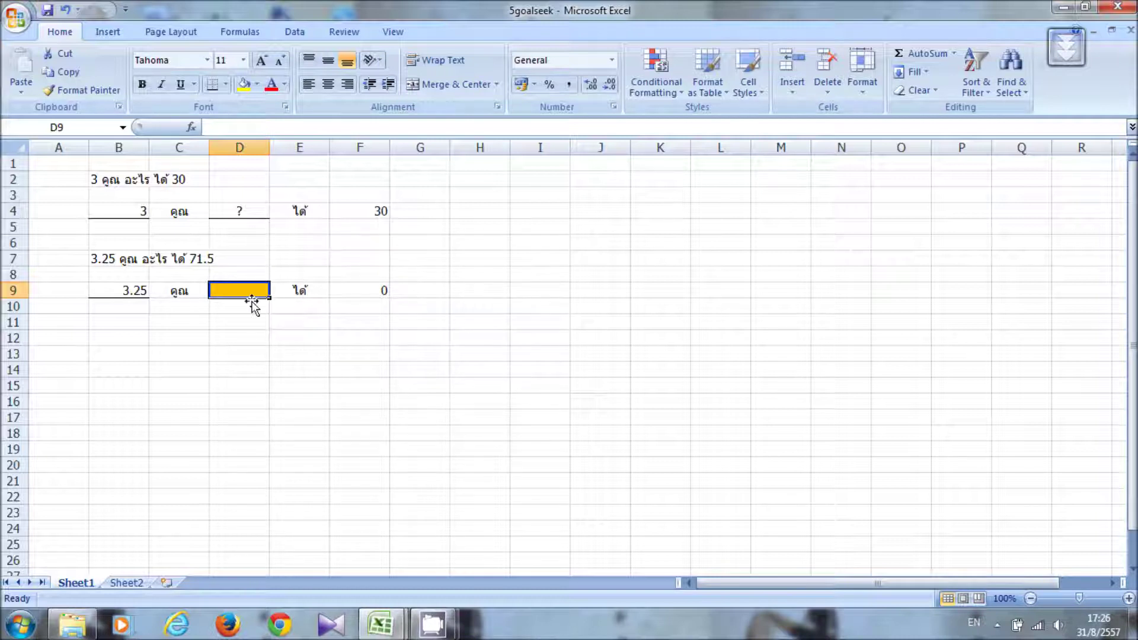
# - Run Goal Seek to bring F9 to 71.5 by changing D9, and keep the solution
pyautogui.click(297, 36)
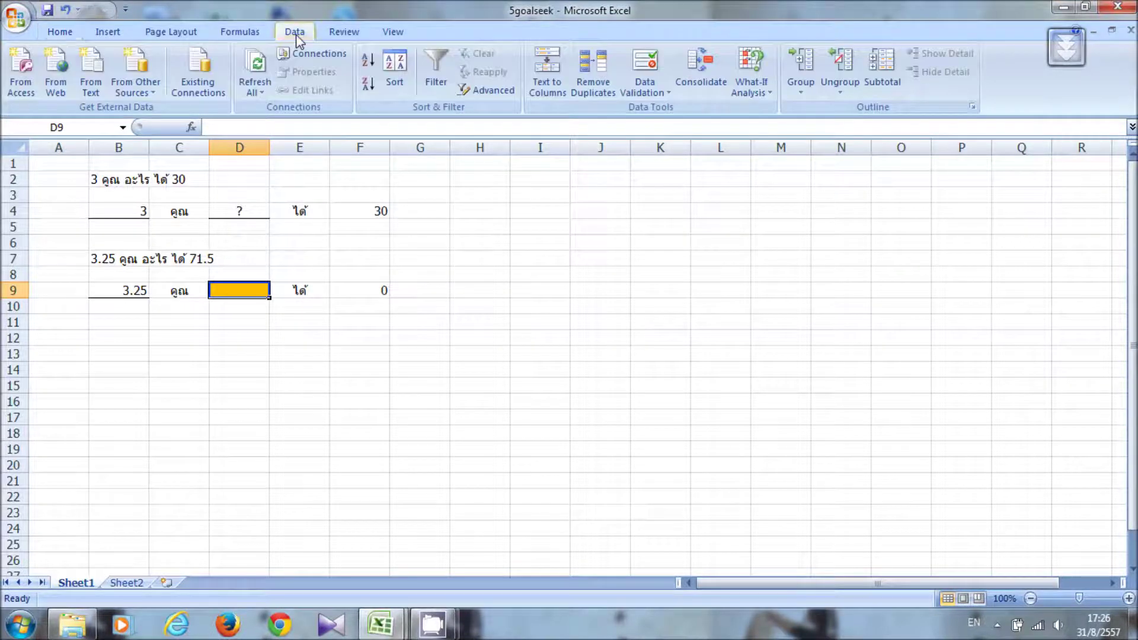
pyautogui.click(768, 92)
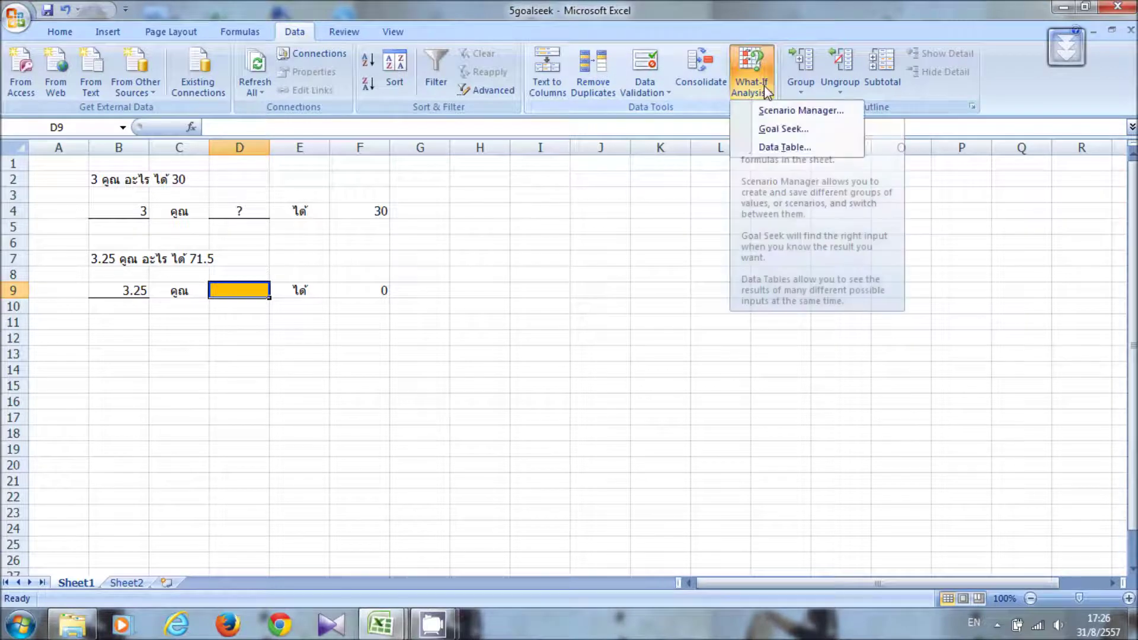
pyautogui.click(772, 129)
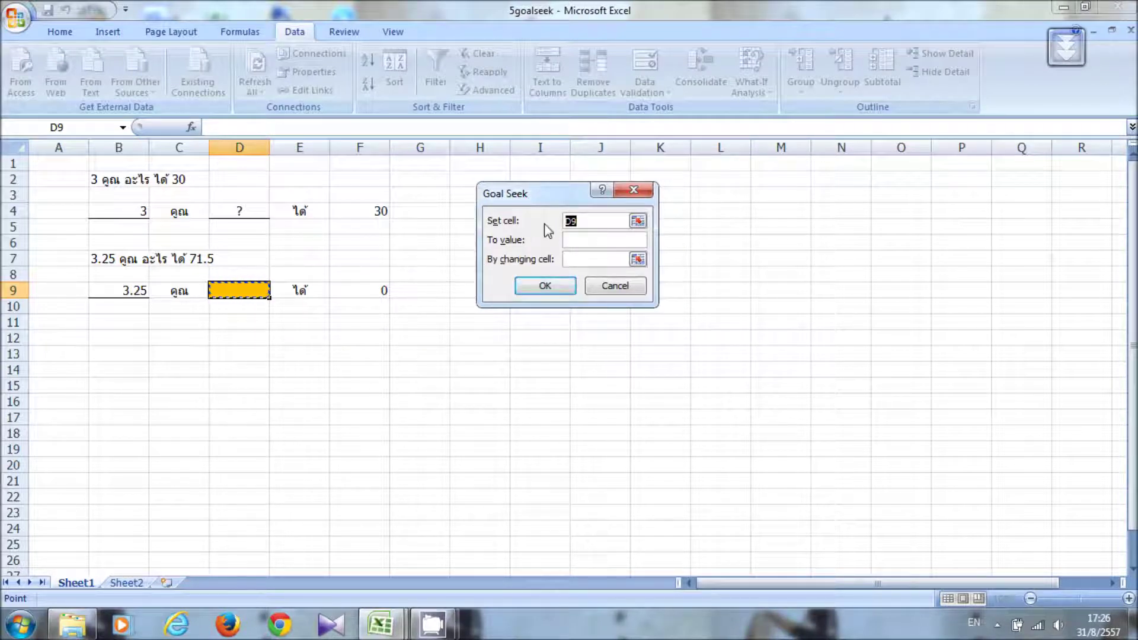
pyautogui.click(386, 294)
pyautogui.click(585, 239)
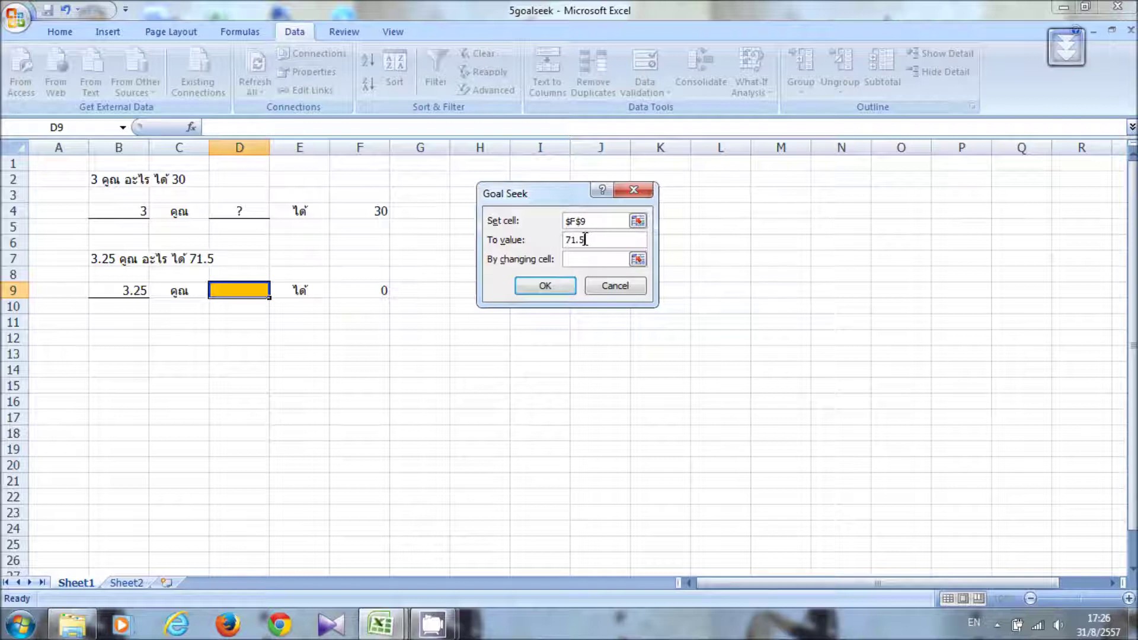
pyautogui.click(582, 261)
pyautogui.click(254, 296)
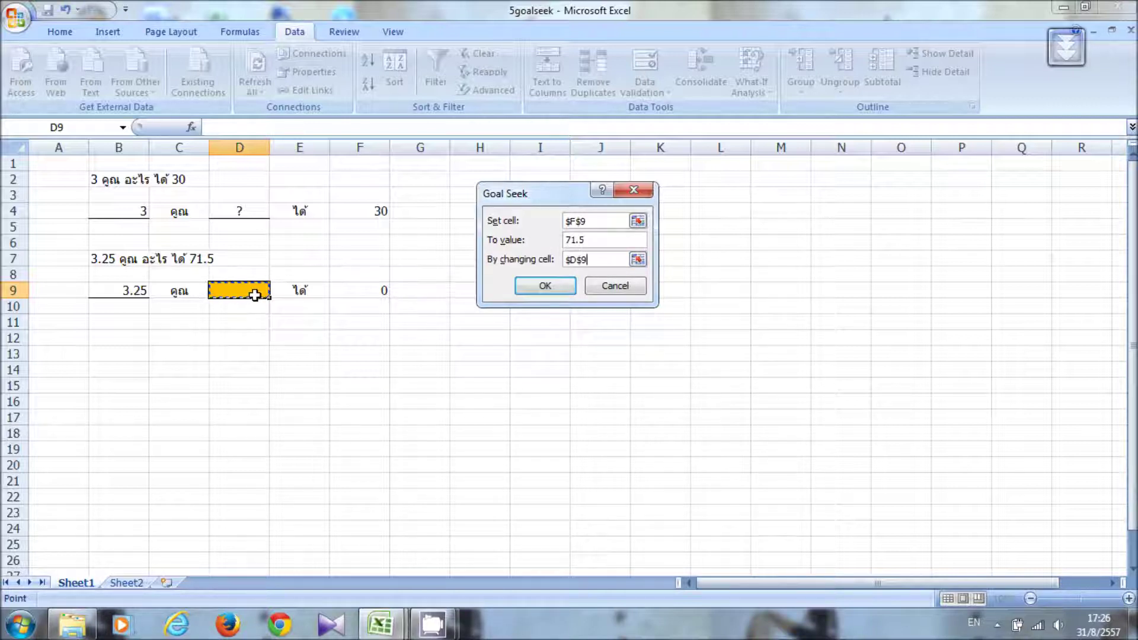
pyautogui.click(559, 290)
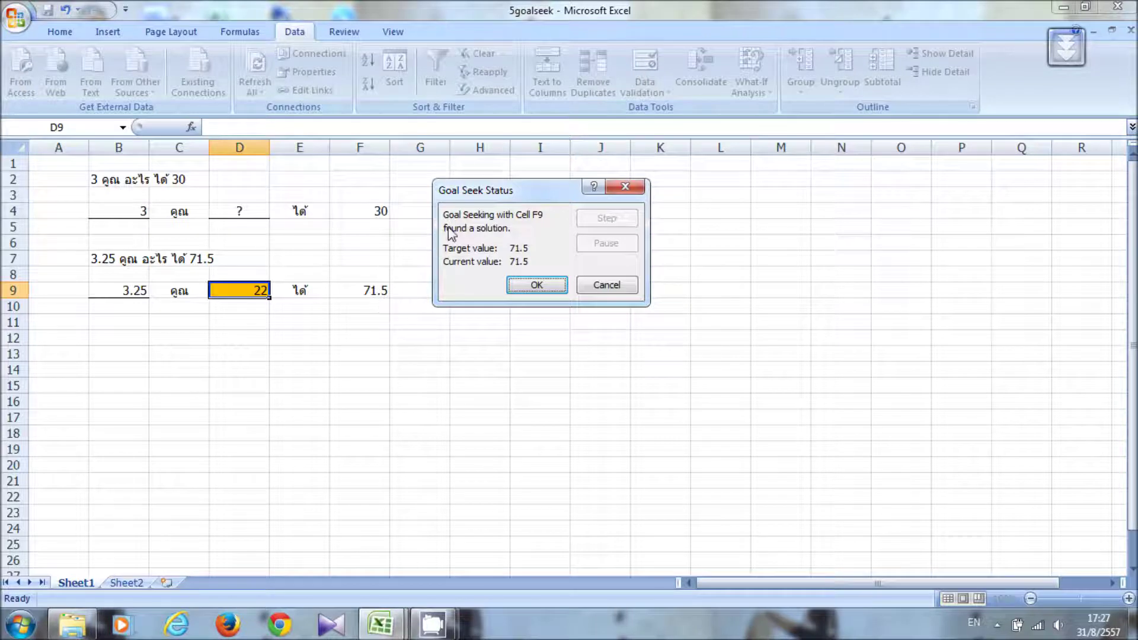
pyautogui.moveTo(481, 196); pyautogui.dragTo(493, 203)
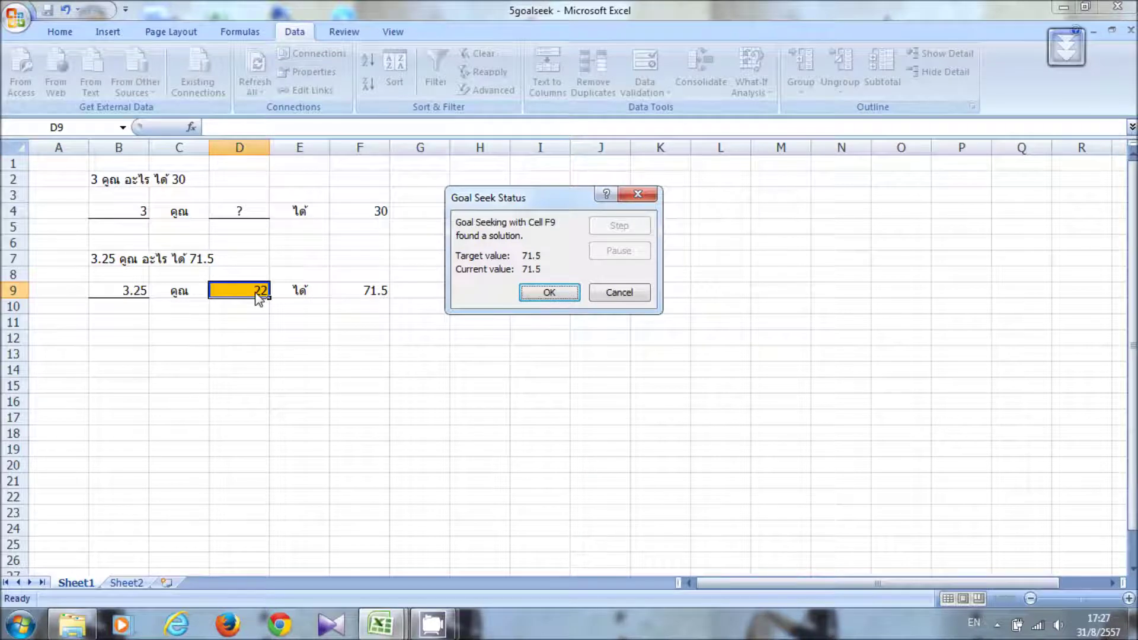
pyautogui.click(549, 292)
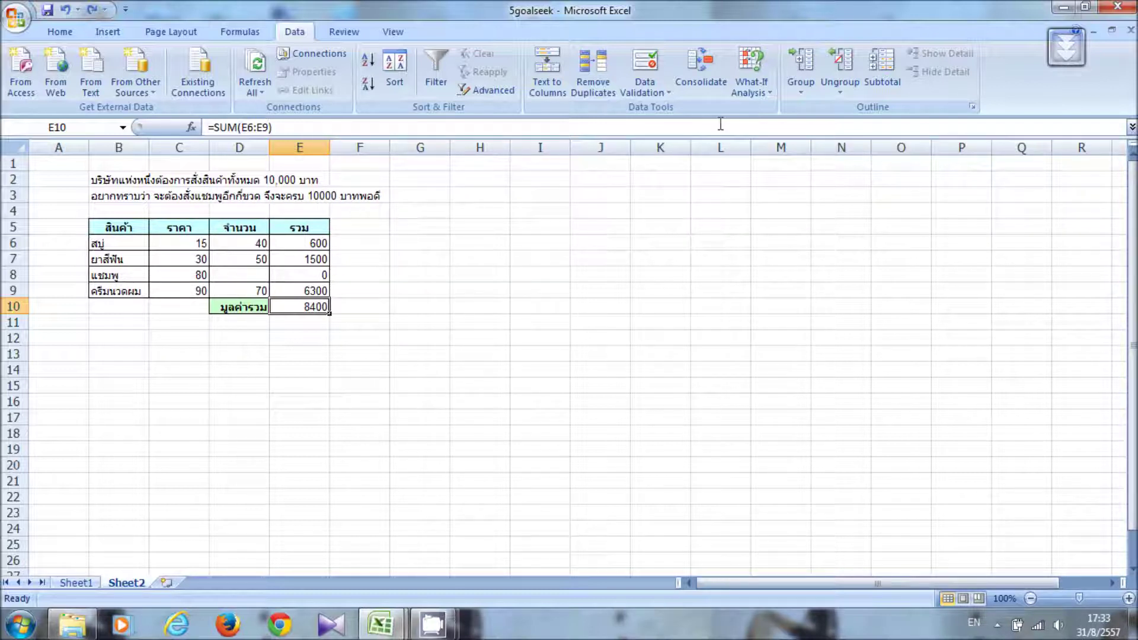
# - On Sheet2, run Goal Seek to bring total E10 to 10000 by changing the shampoo quantity in D8, and keep the solution
pyautogui.click(749, 83)
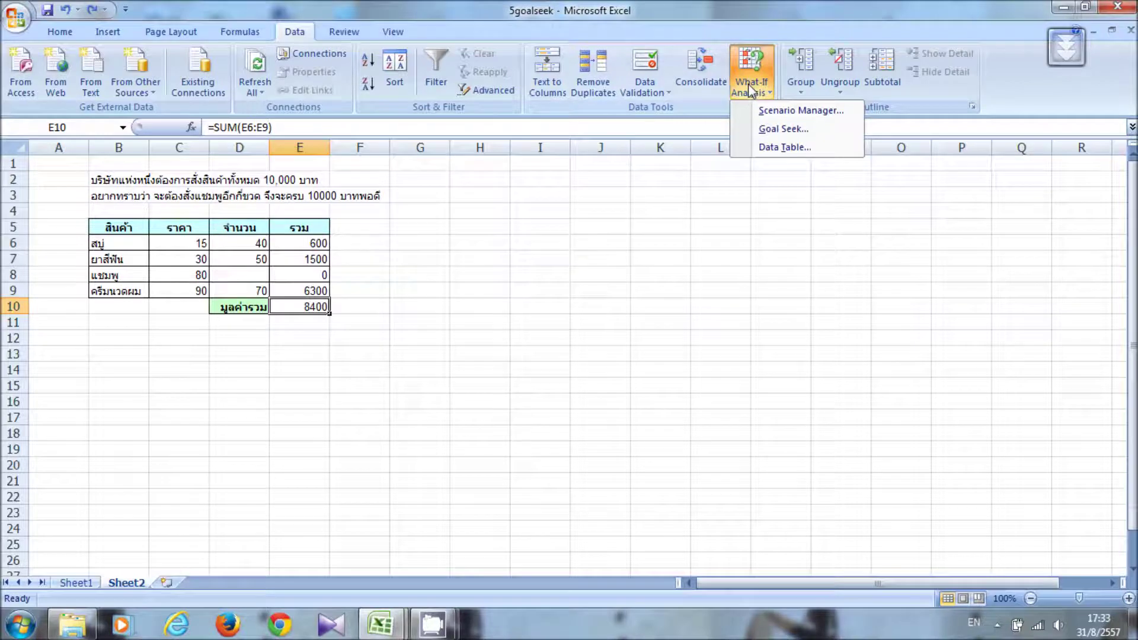
pyautogui.click(765, 131)
pyautogui.moveTo(520, 226); pyautogui.dragTo(498, 200)
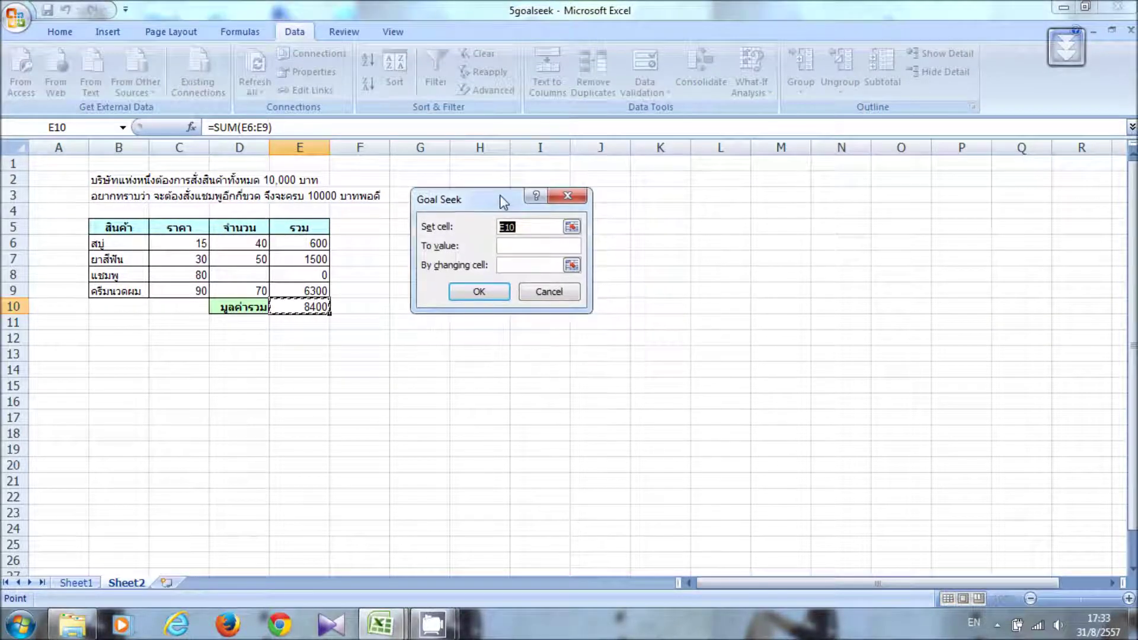
pyautogui.click(308, 306)
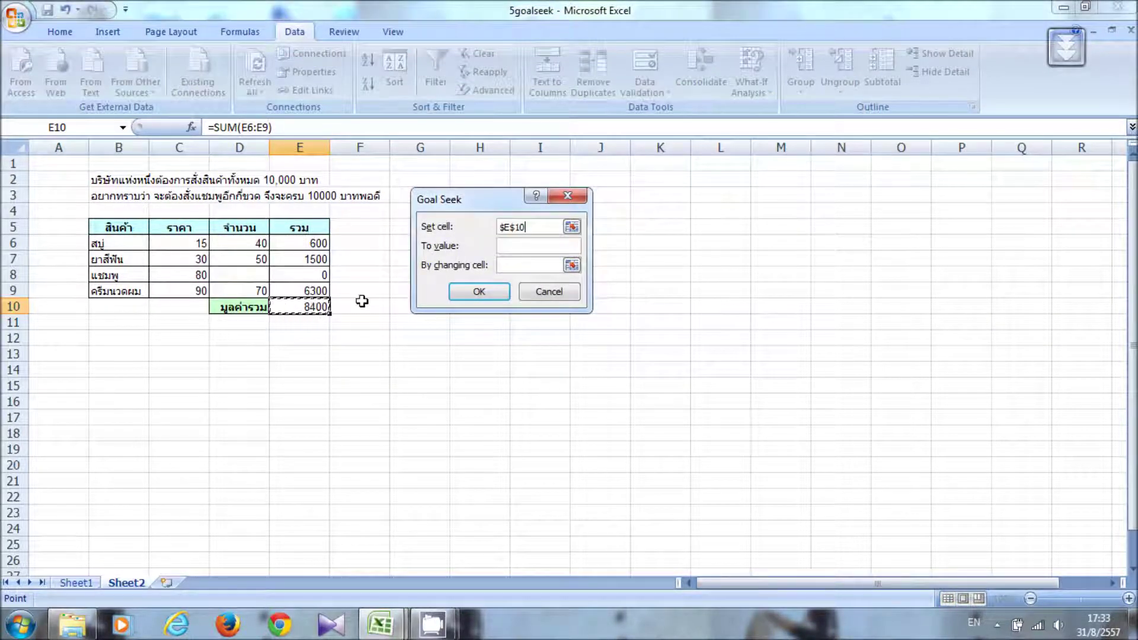
pyautogui.click(509, 246)
pyautogui.write('10000')
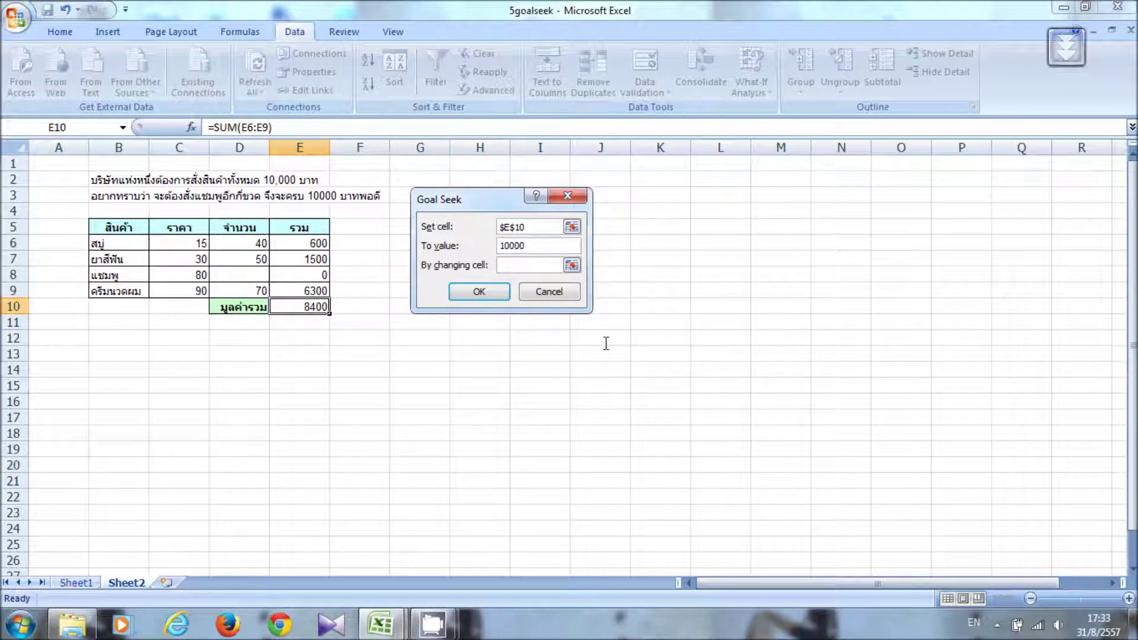
pyautogui.click(527, 268)
pyautogui.click(264, 275)
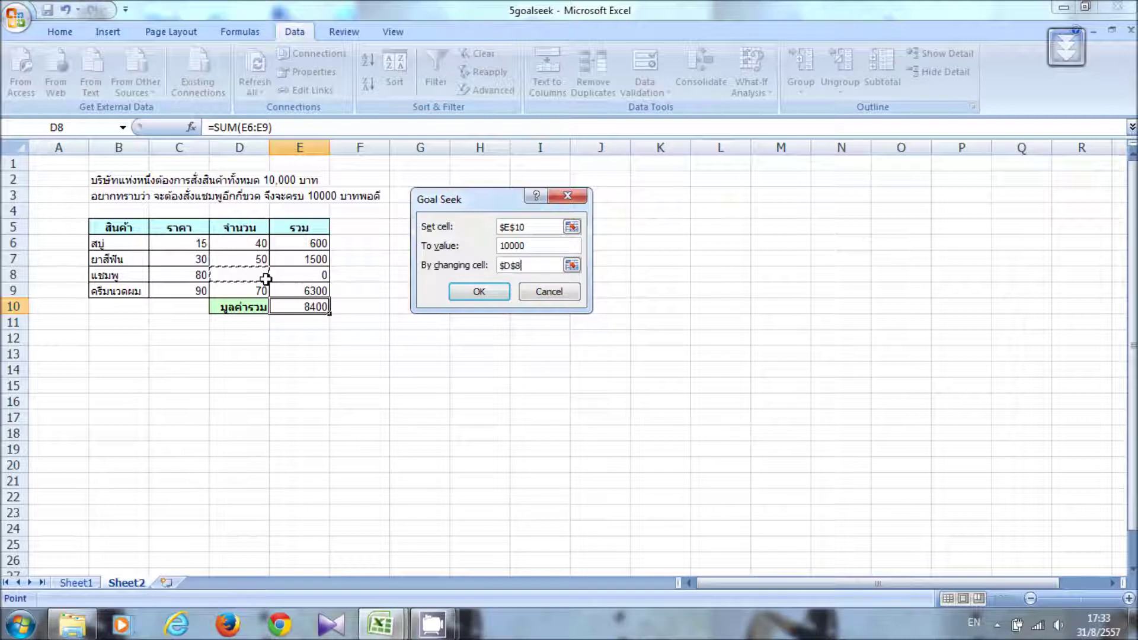
pyautogui.click(478, 292)
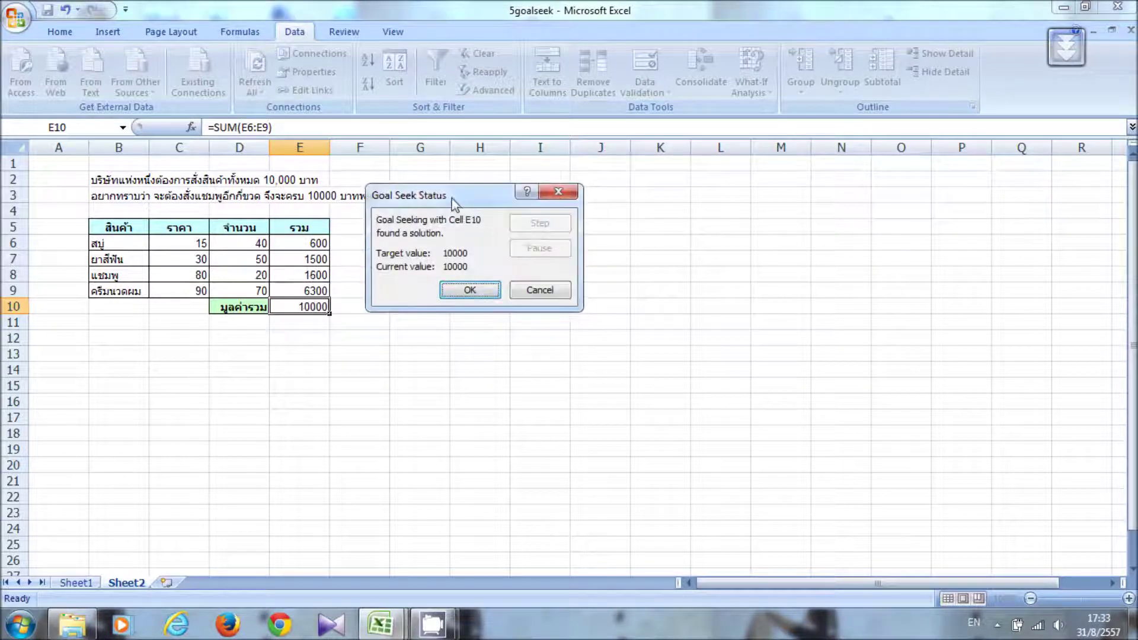
pyautogui.moveTo(456, 199); pyautogui.dragTo(480, 218)
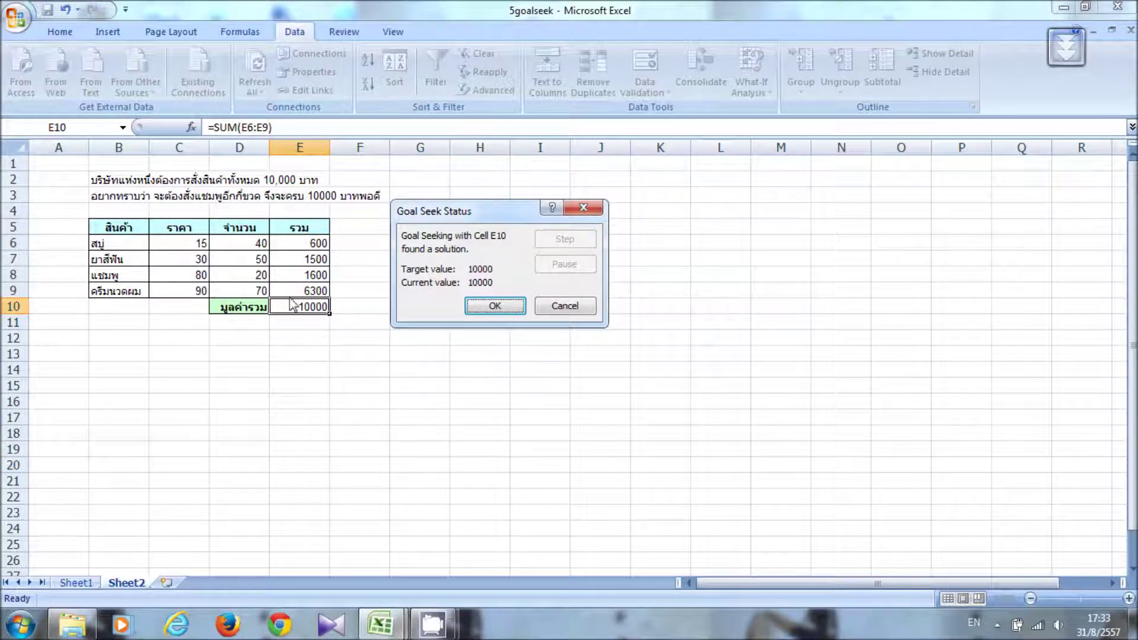
pyautogui.click(495, 305)
# - Switch to the EXCEL-2 workbook and review the monthly income, month count, profit label and written profit formula in row 16
pyautogui.moveTo(382, 624)
pyautogui.click(468, 542)
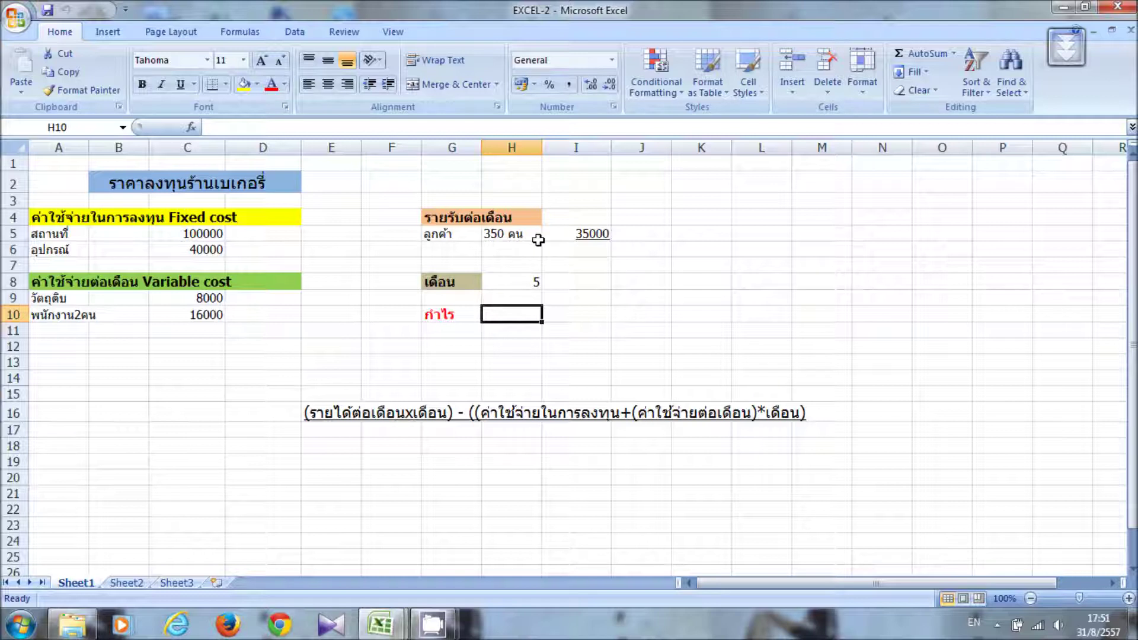
pyautogui.click(568, 237)
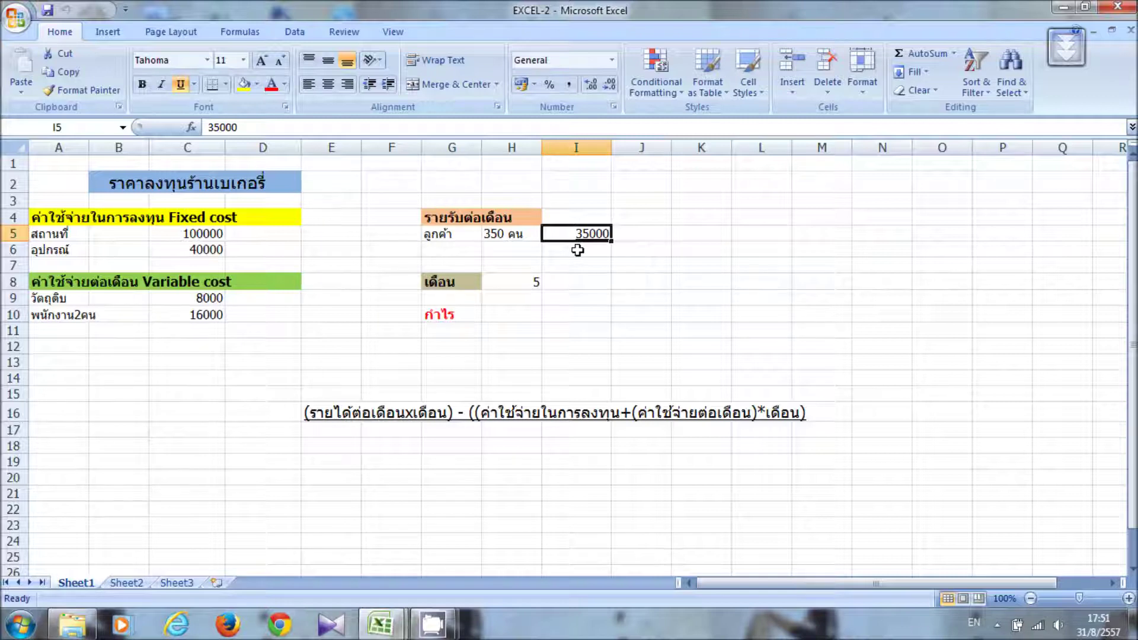
pyautogui.click(511, 288)
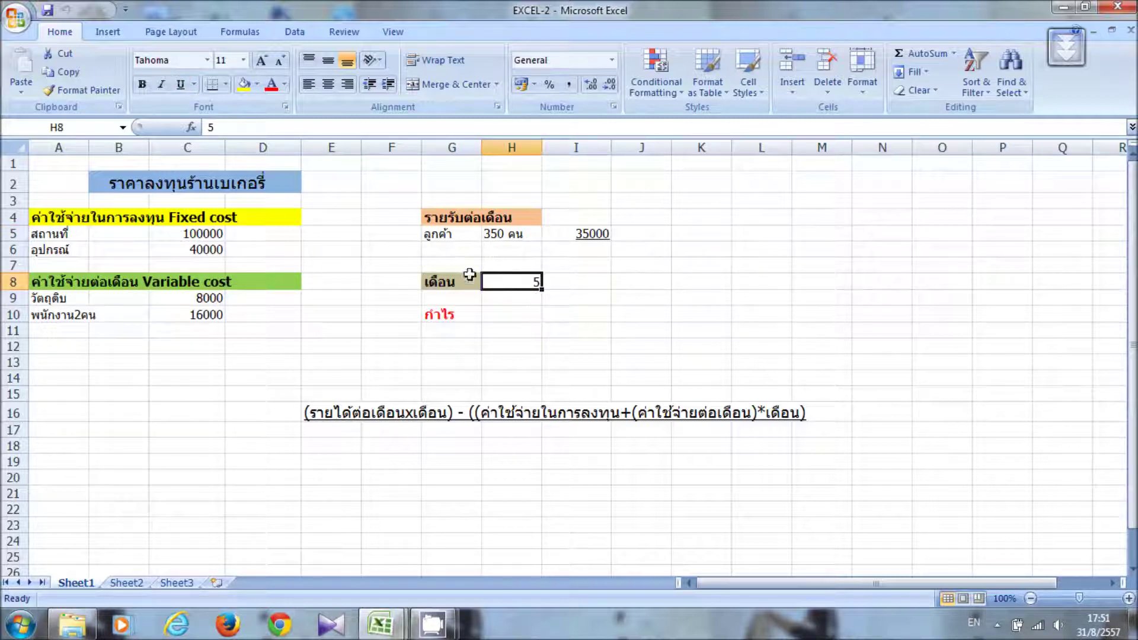
pyautogui.click(448, 319)
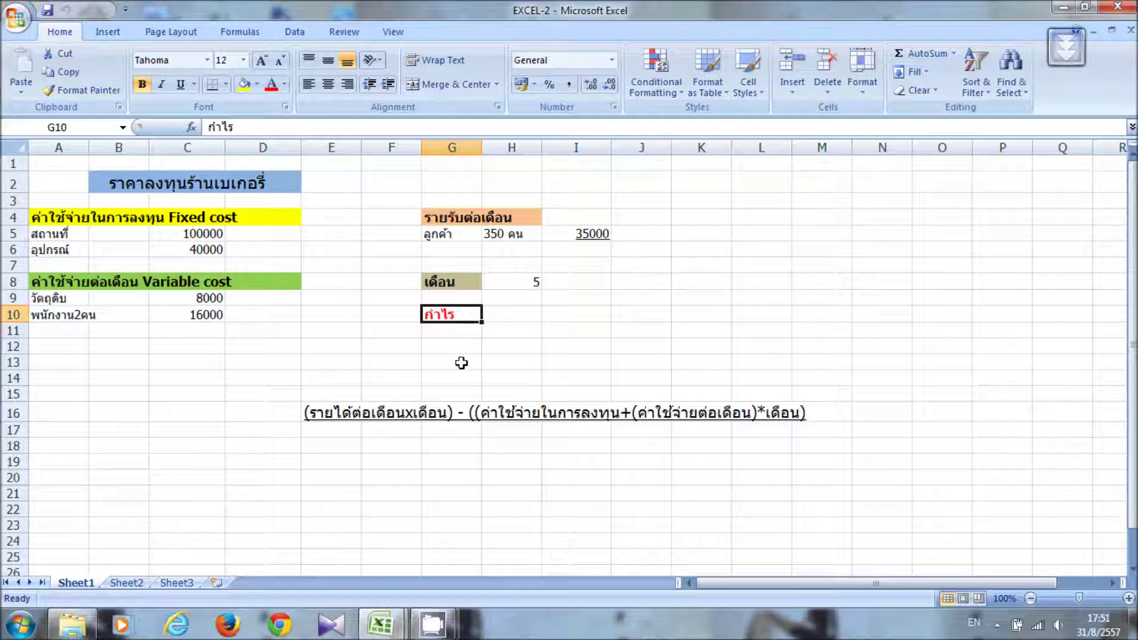
pyautogui.click(301, 413)
pyautogui.moveTo(301, 412); pyautogui.dragTo(830, 415)
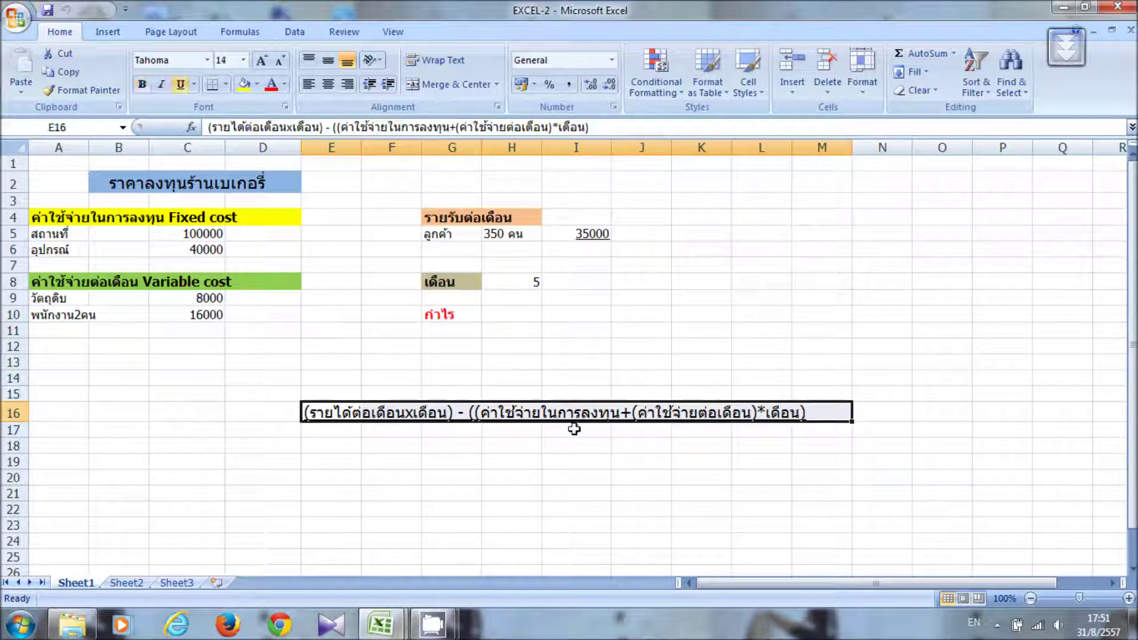
# - Begin the profit formula in H10 with monthly income multiplied by months, =(I5*H8)
pyautogui.click(507, 314)
pyautogui.write('=')
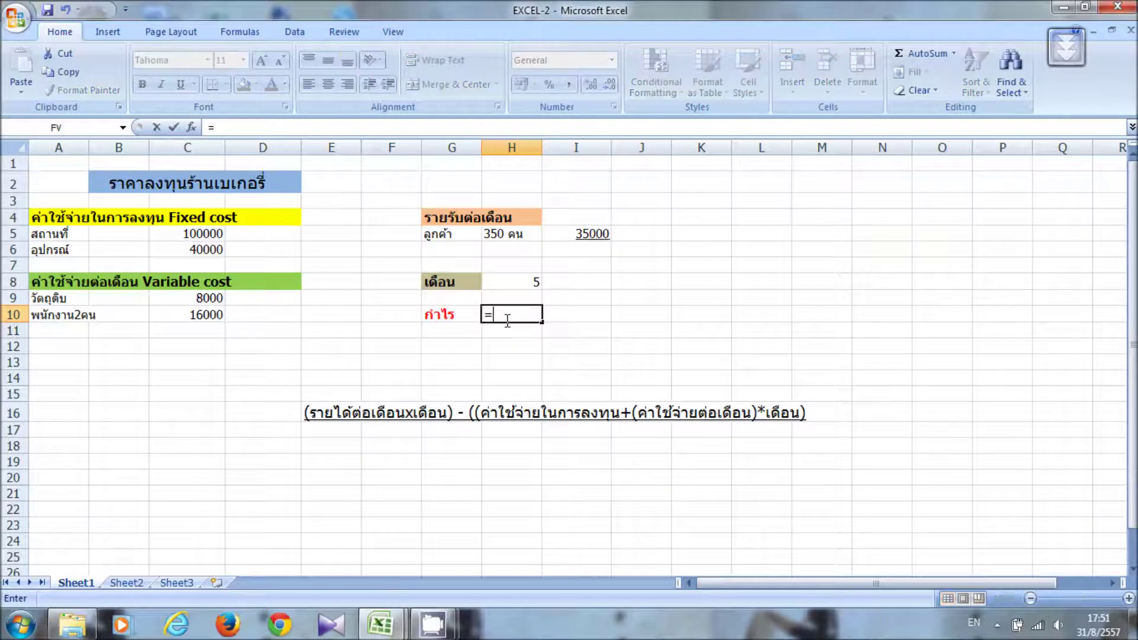
pyautogui.write('(')
pyautogui.click(589, 236)
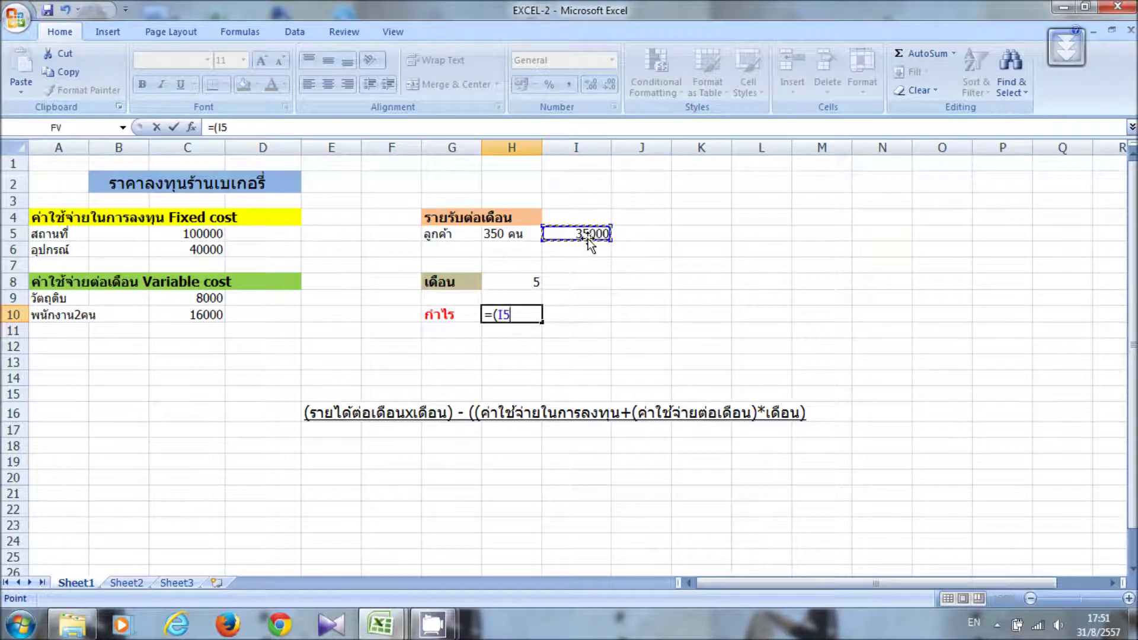
pyautogui.write('*')
pyautogui.click(527, 284)
pyautogui.write(')')
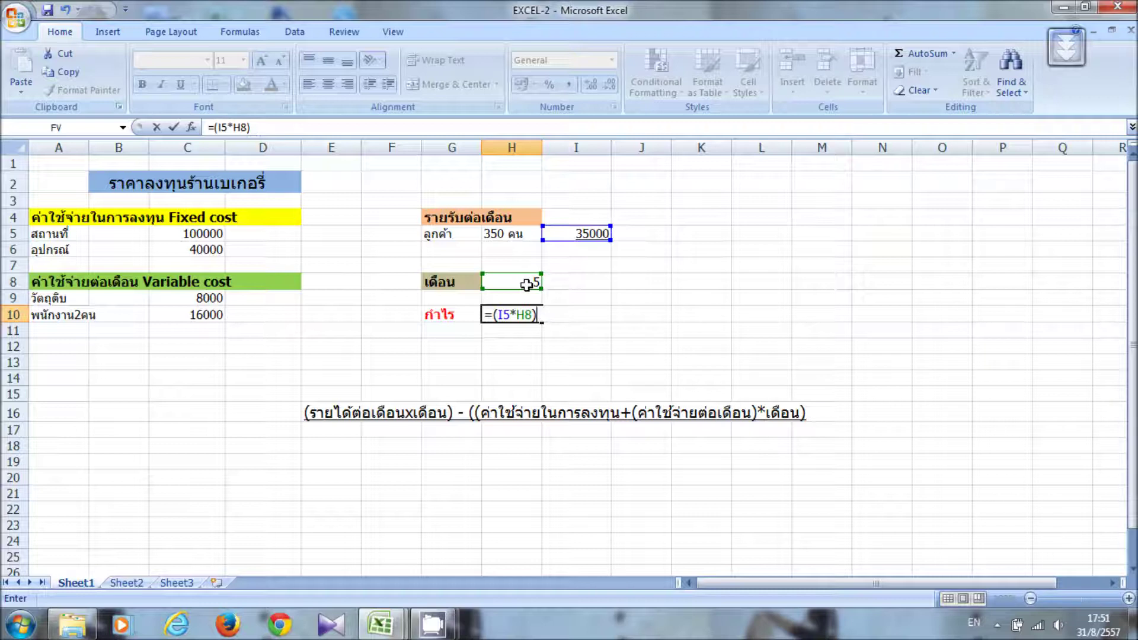
# - Complete the H10 formula by subtracting the fixed and variable costs with -((C5+C6)+(C9+C10)*H8)
pyautogui.write('-((')
pyautogui.click(202, 234)
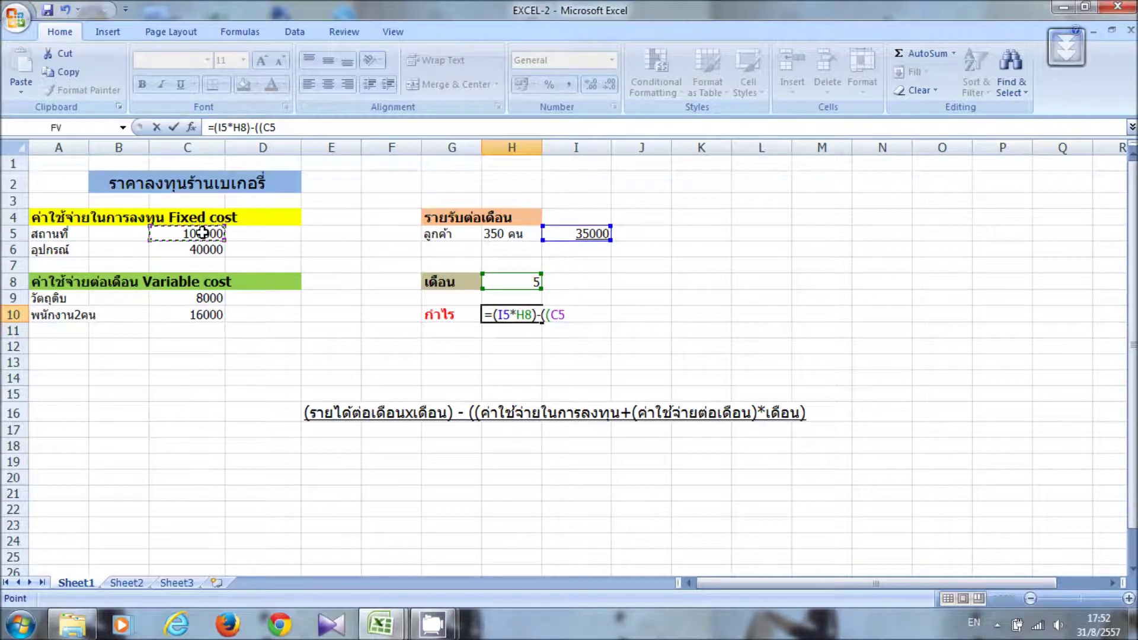
pyautogui.write('+')
pyautogui.click(199, 249)
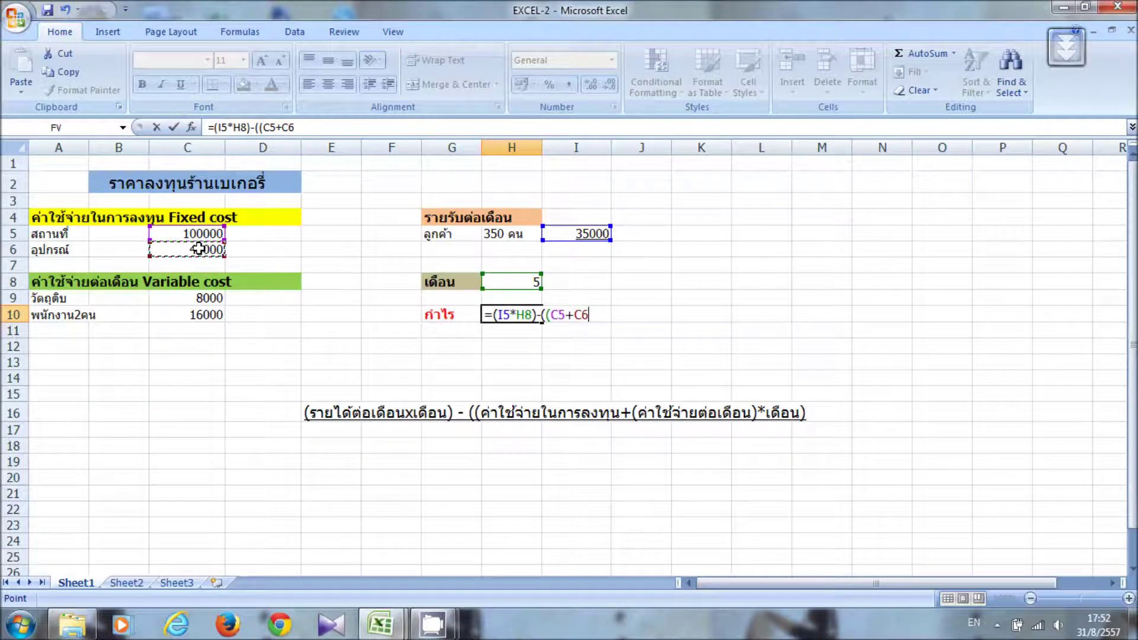
pyautogui.write(')+(')
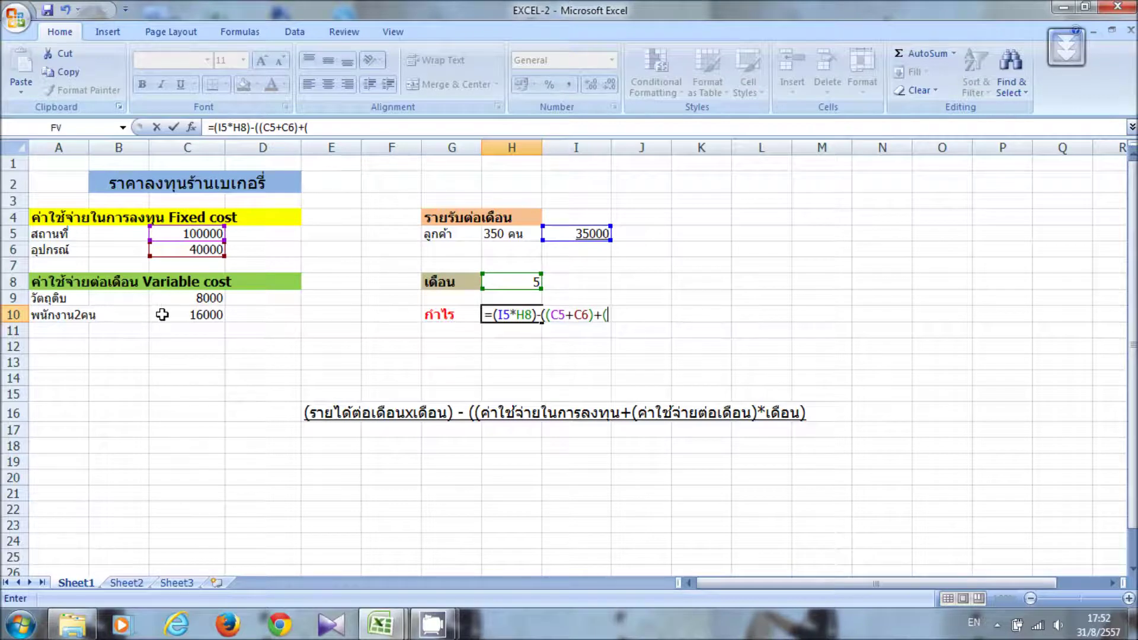
pyautogui.click(196, 297)
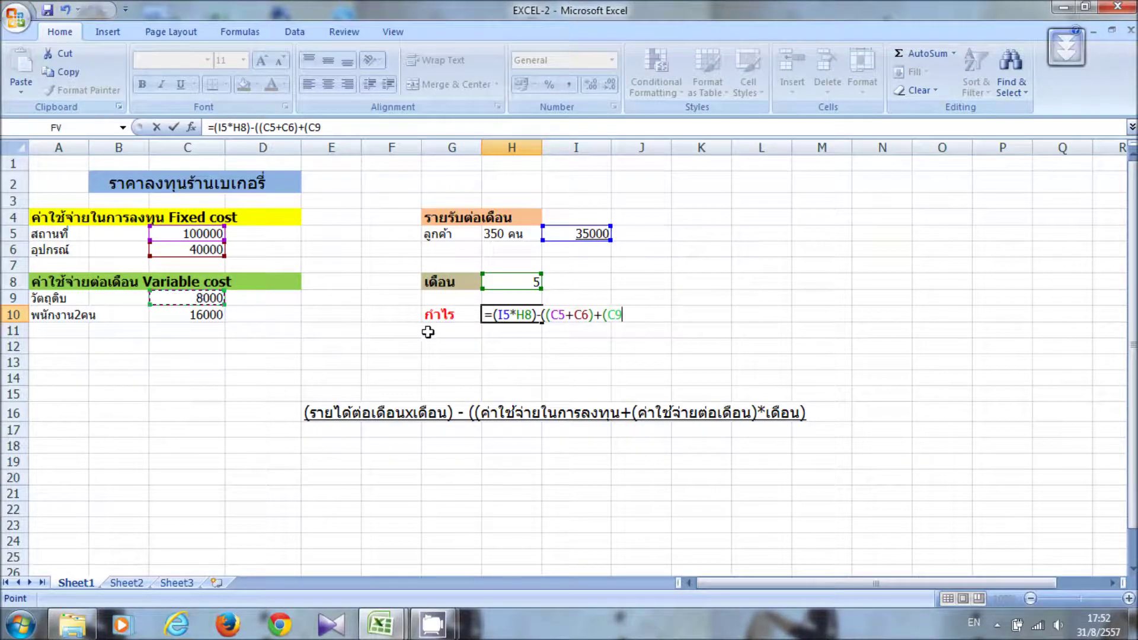
pyautogui.write('+')
pyautogui.click(202, 315)
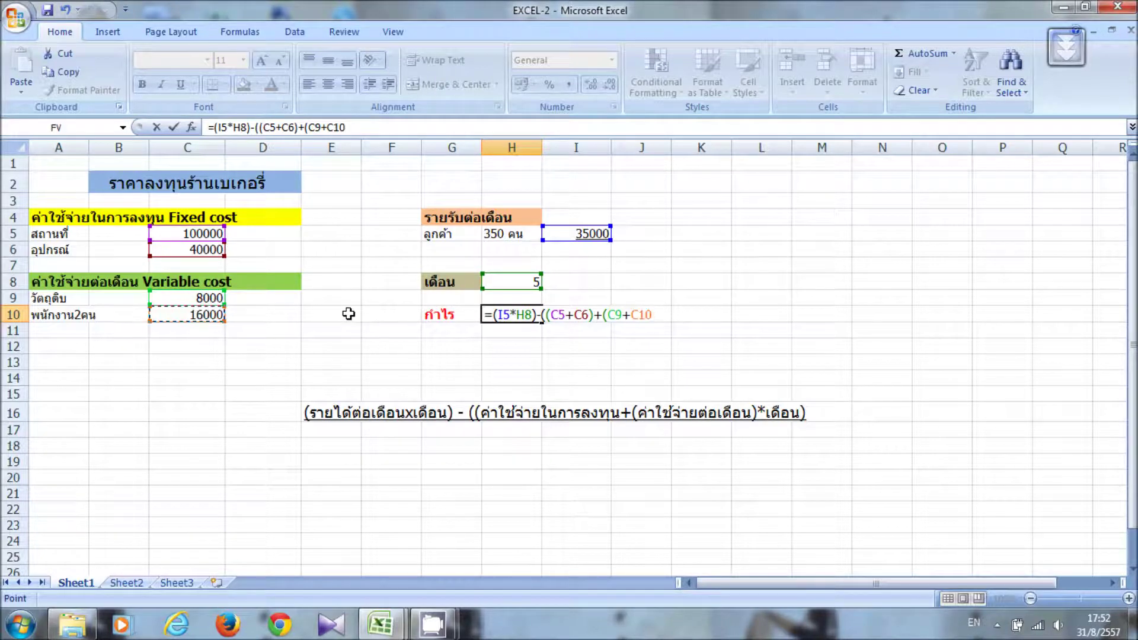
pyautogui.write(')*')
pyautogui.click(498, 277)
pyautogui.write(')')
pyautogui.press('Return')
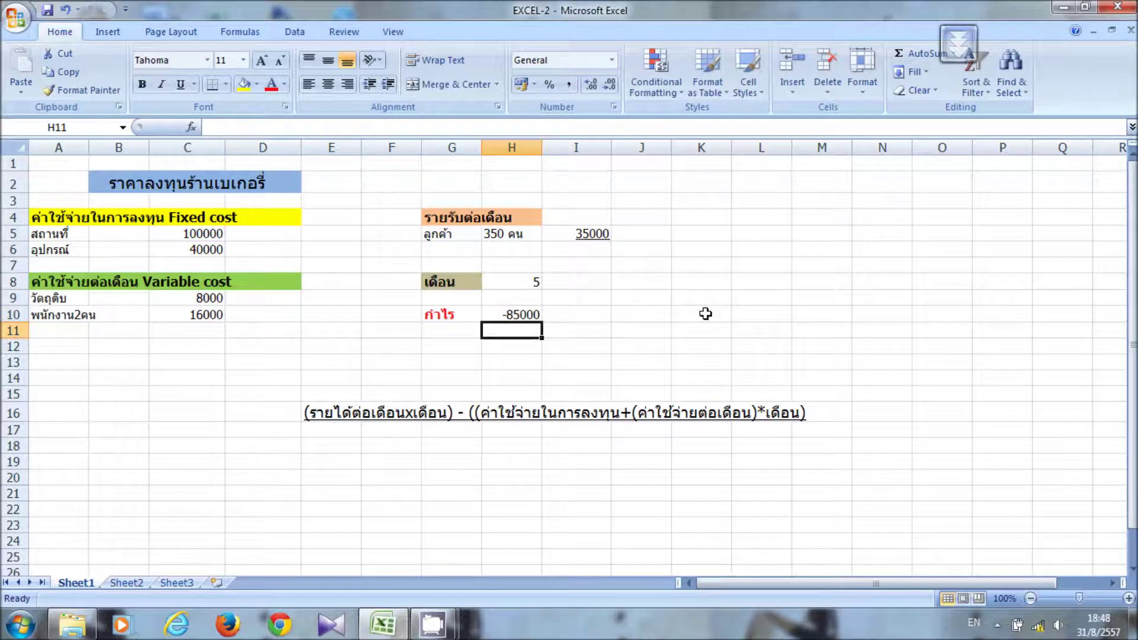
# - Run Goal Seek to bring the profit in H10 to 0 by changing the month count in H8, and keep the solution
pyautogui.press('Up')
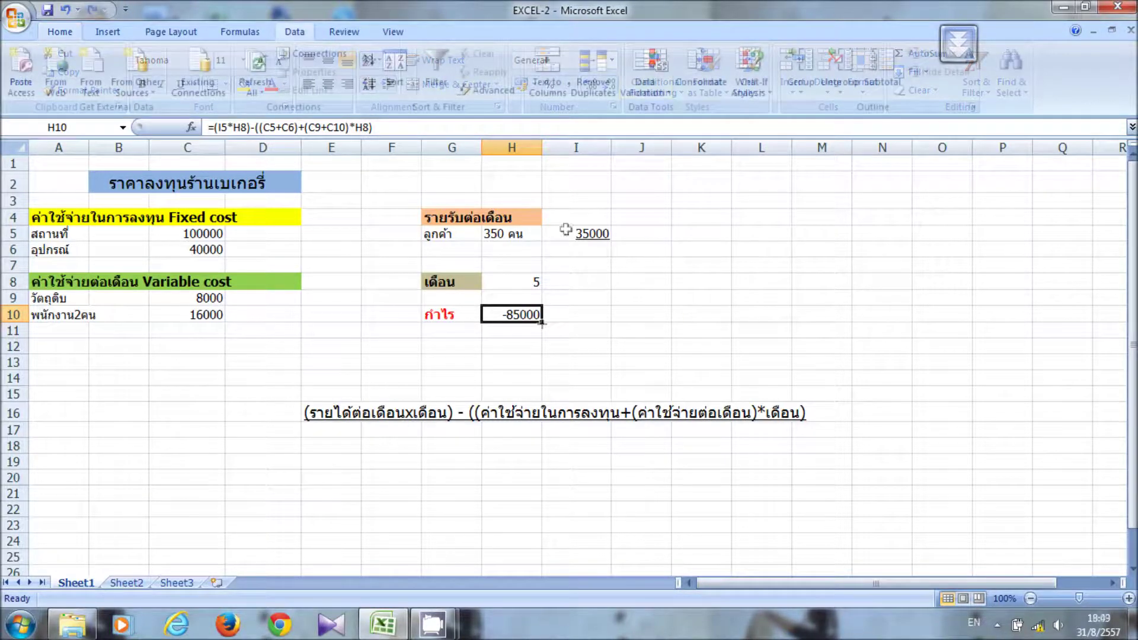
pyautogui.click(745, 86)
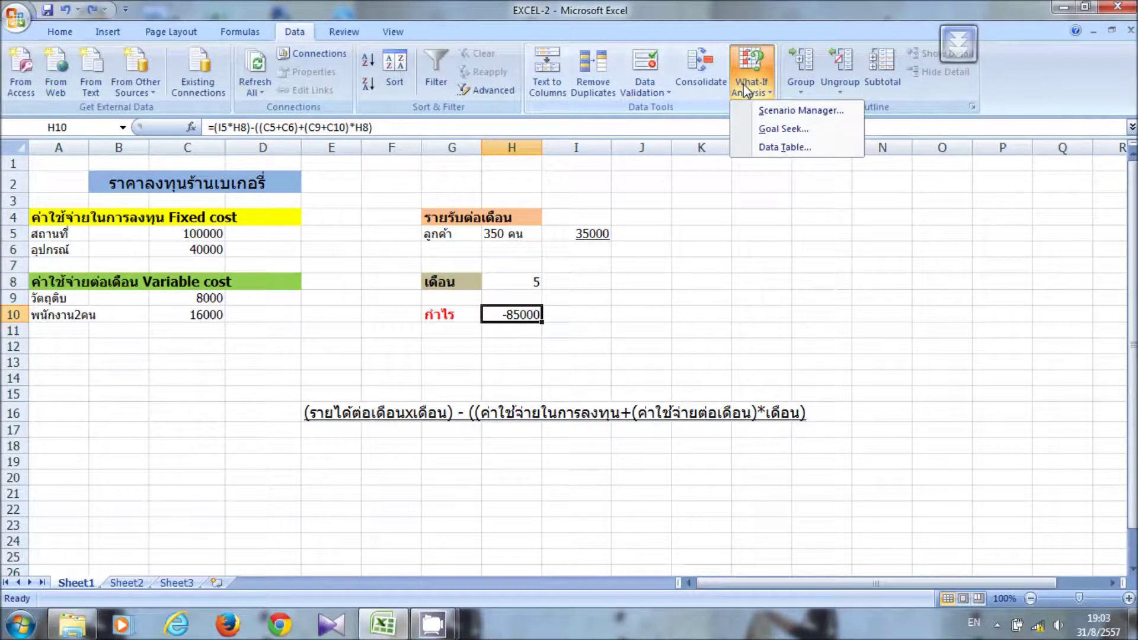
pyautogui.click(780, 129)
pyautogui.moveTo(734, 224); pyautogui.dragTo(709, 226)
pyautogui.click(514, 319)
pyautogui.click(748, 271)
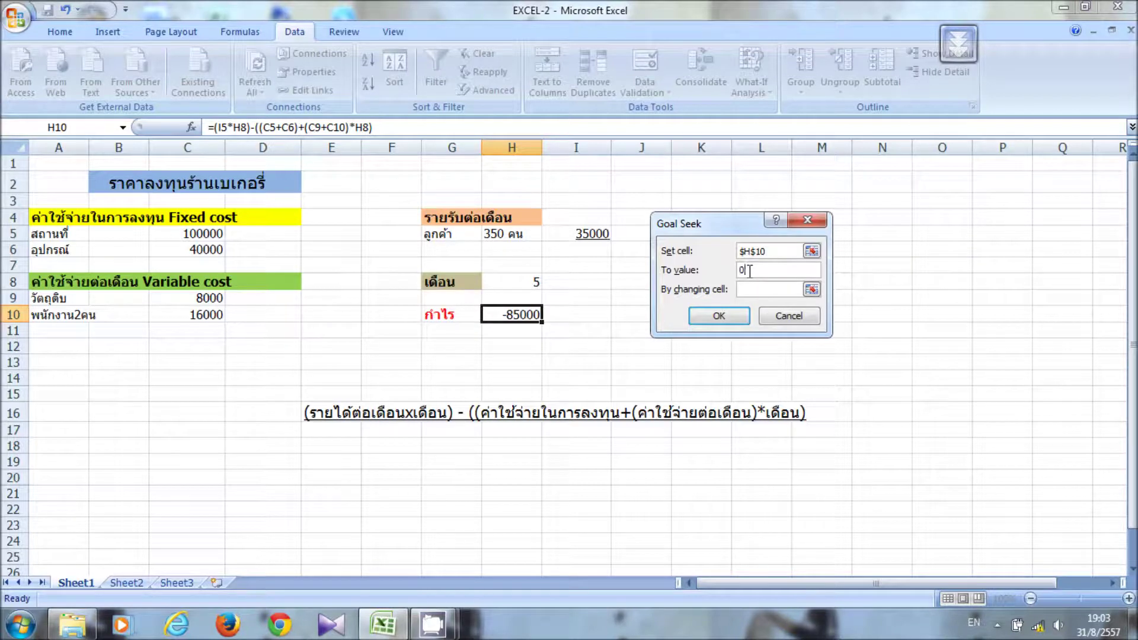
pyautogui.click(759, 293)
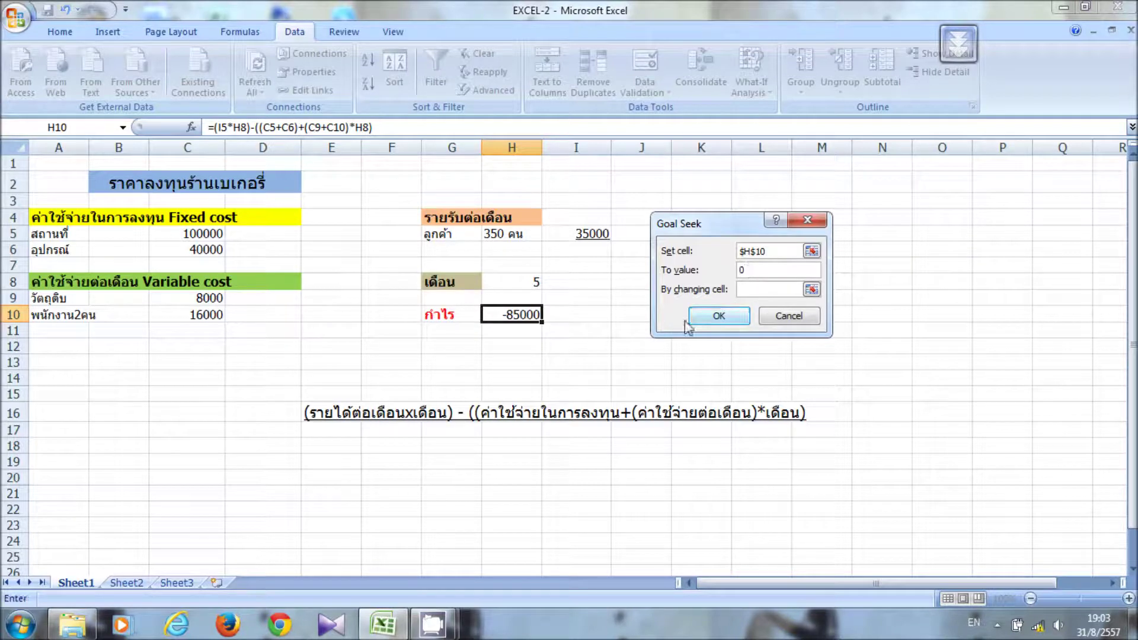
pyautogui.click(524, 287)
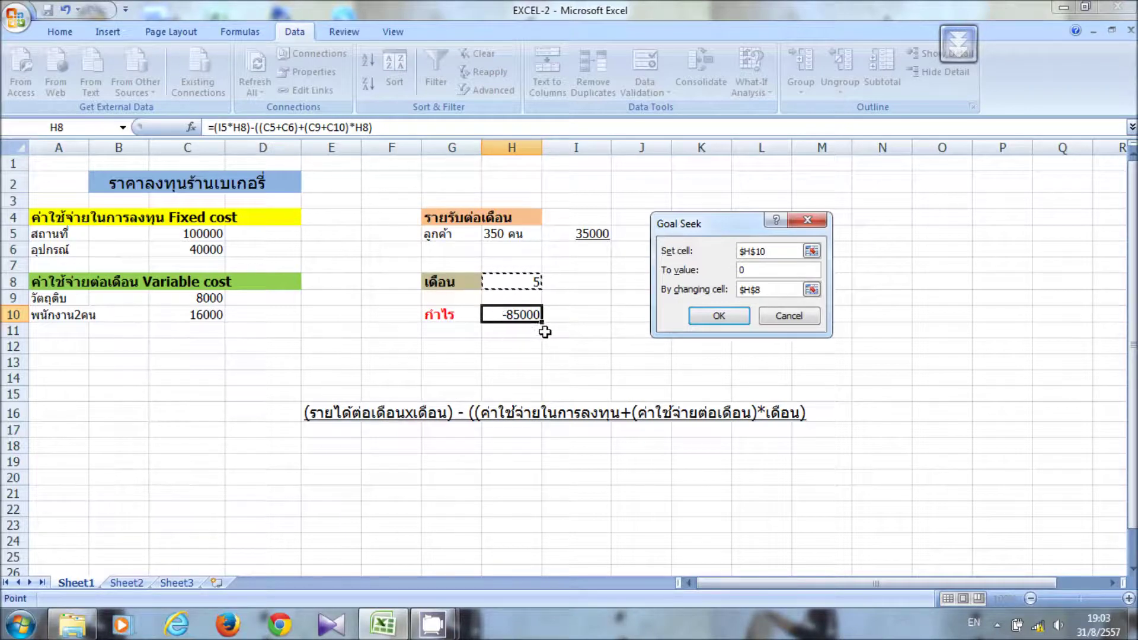
pyautogui.click(719, 316)
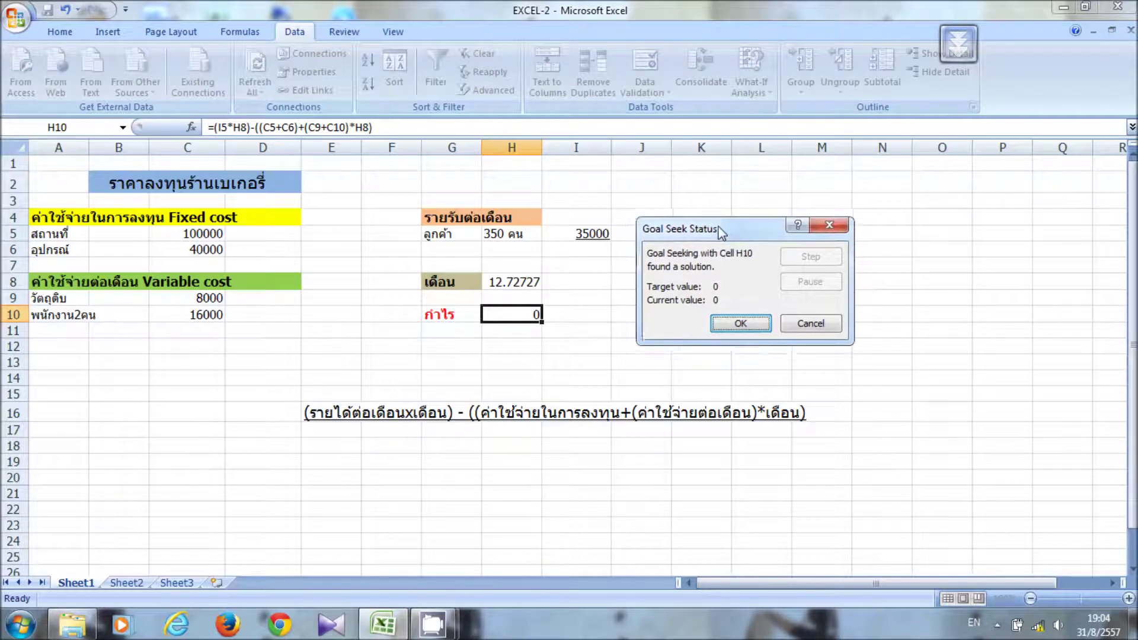
pyautogui.click(739, 323)
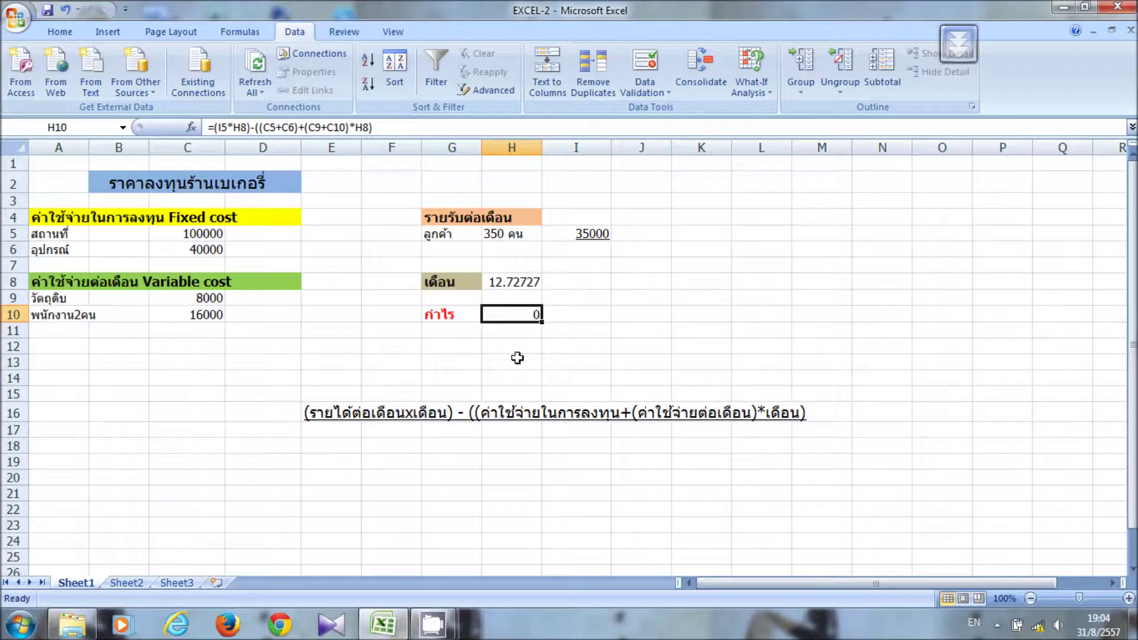
# - Reset the month count in H8 to 5
pyautogui.click(511, 283)
pyautogui.write('5')
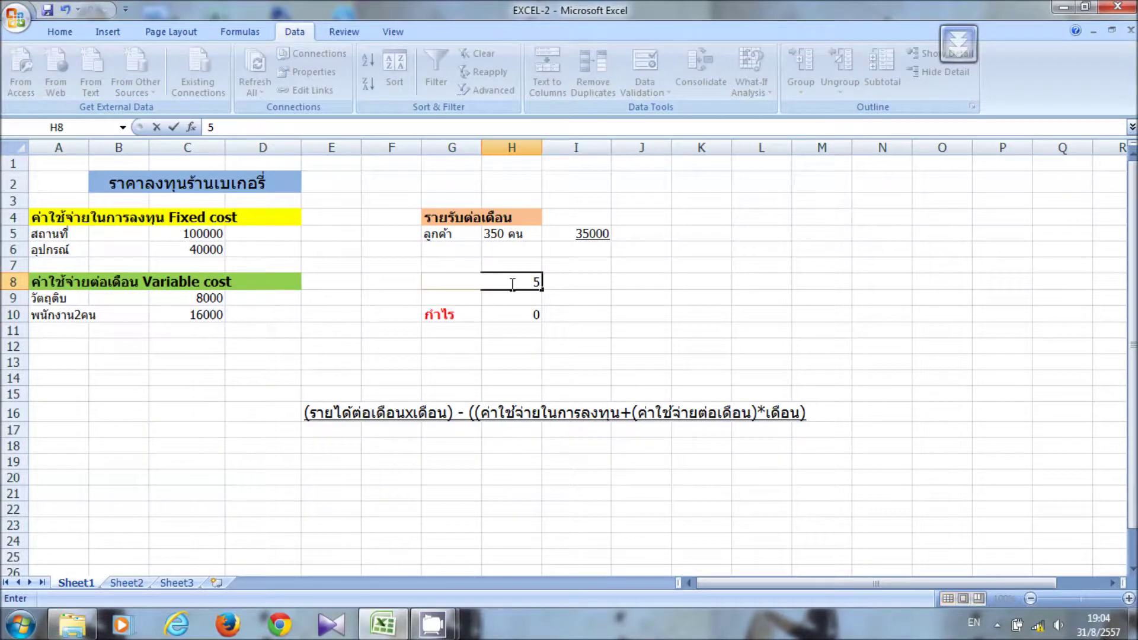
pyautogui.press('Return')
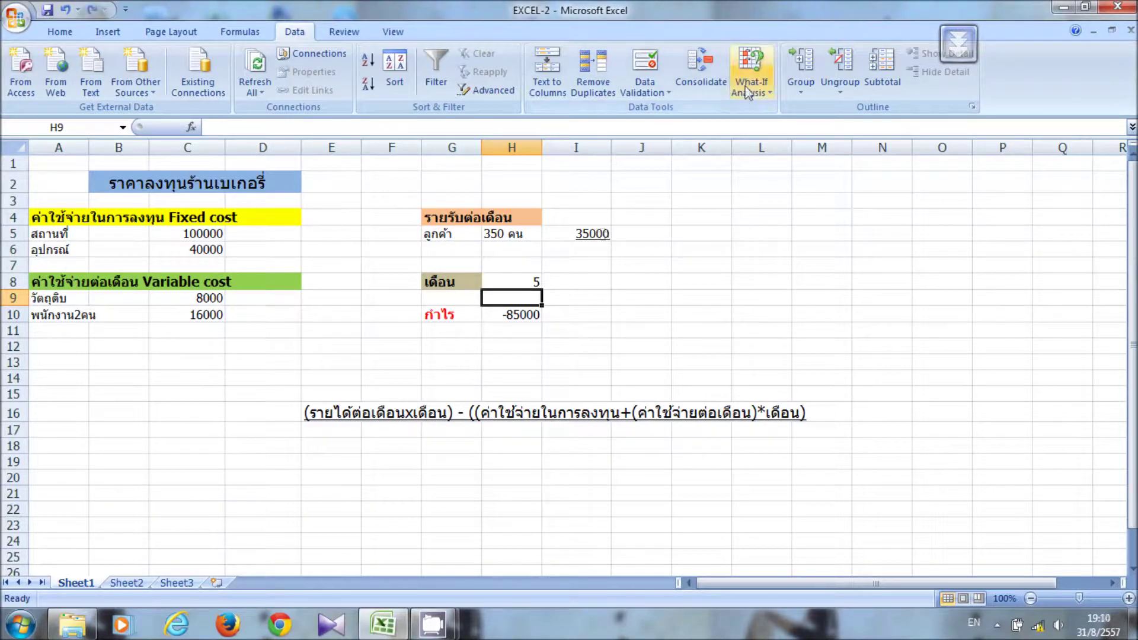
# - Run Goal Seek to bring the profit in H10 to 0 by changing the monthly income in I5, keep the solution and check H8 and I5
pyautogui.click(768, 99)
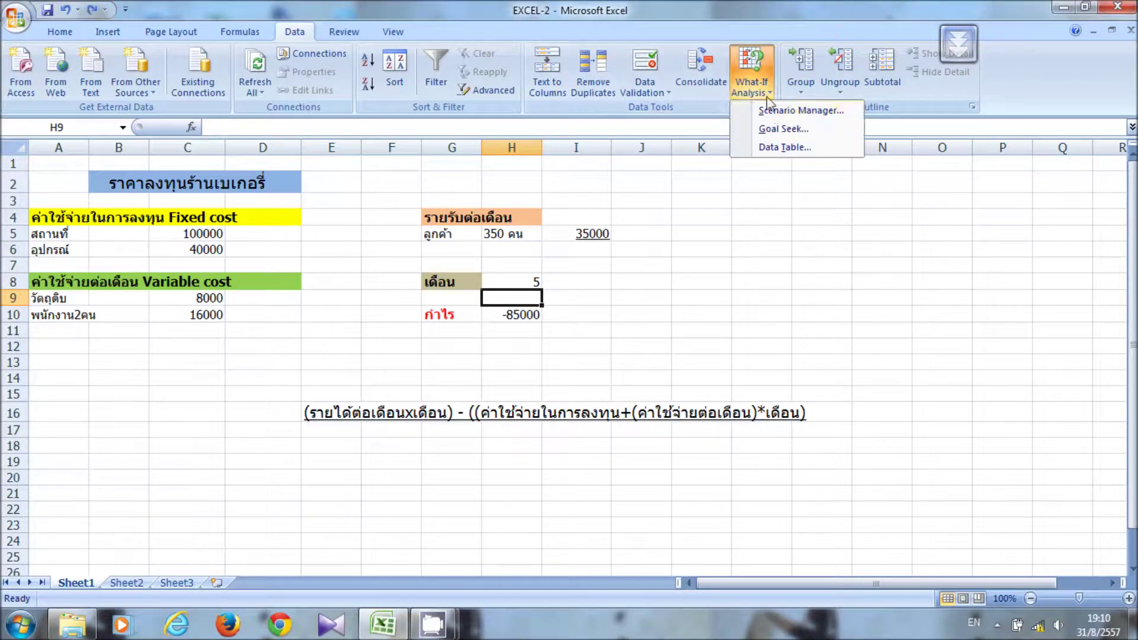
pyautogui.click(788, 129)
pyautogui.moveTo(711, 219); pyautogui.dragTo(682, 185)
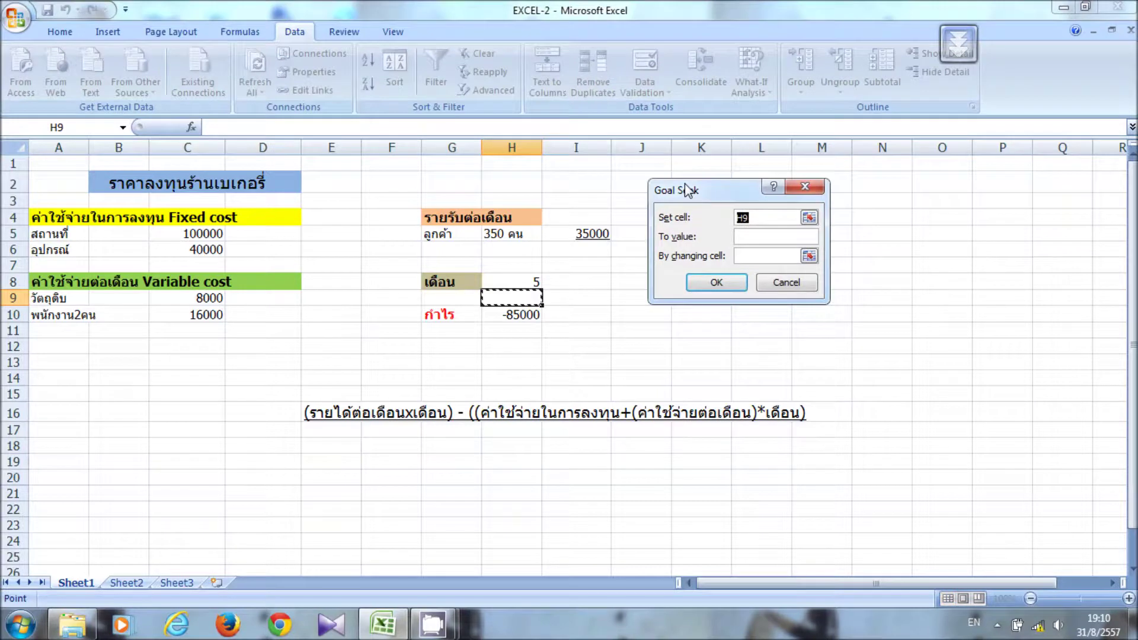
pyautogui.click(518, 325)
pyautogui.click(524, 315)
pyautogui.click(796, 238)
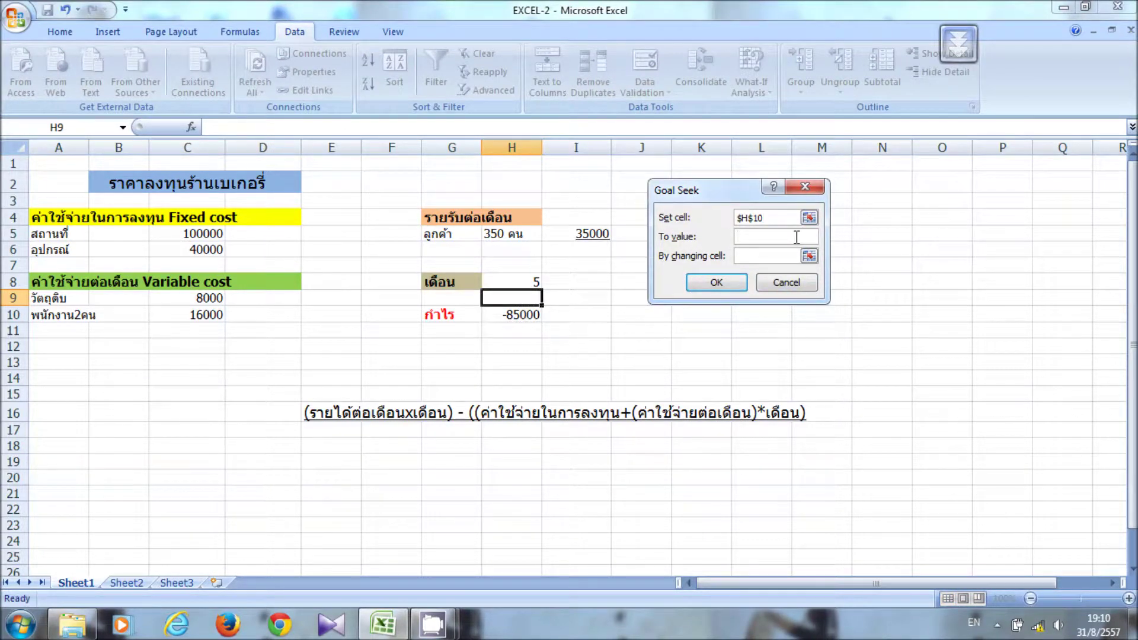
pyautogui.click(780, 255)
pyautogui.click(585, 235)
pyautogui.moveTo(711, 196); pyautogui.dragTo(799, 220)
pyautogui.click(806, 305)
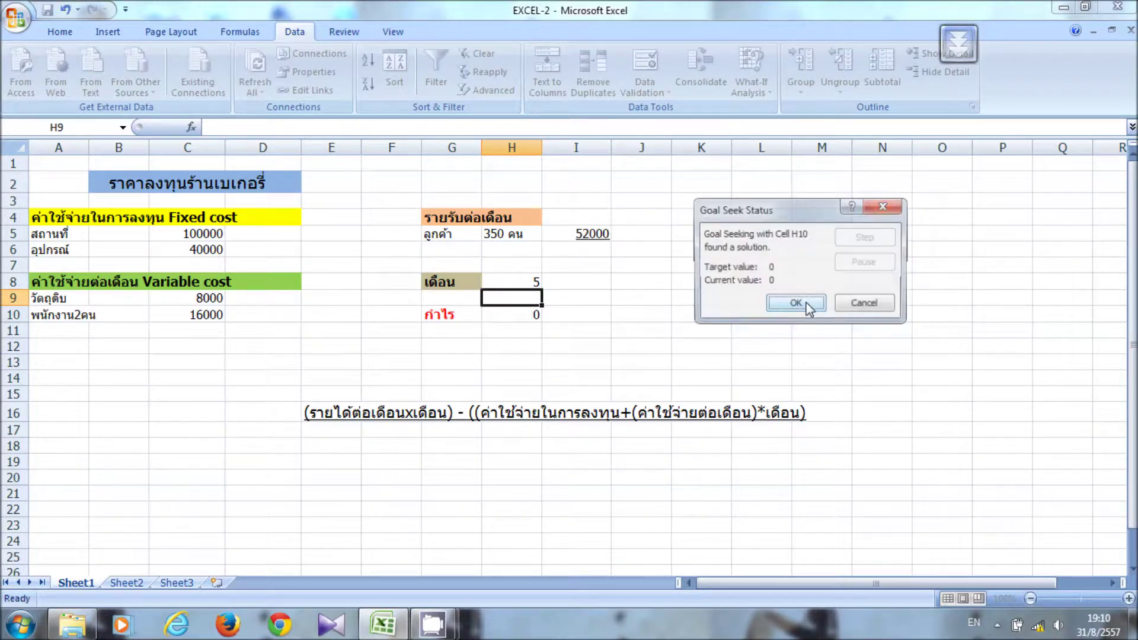
pyautogui.click(808, 306)
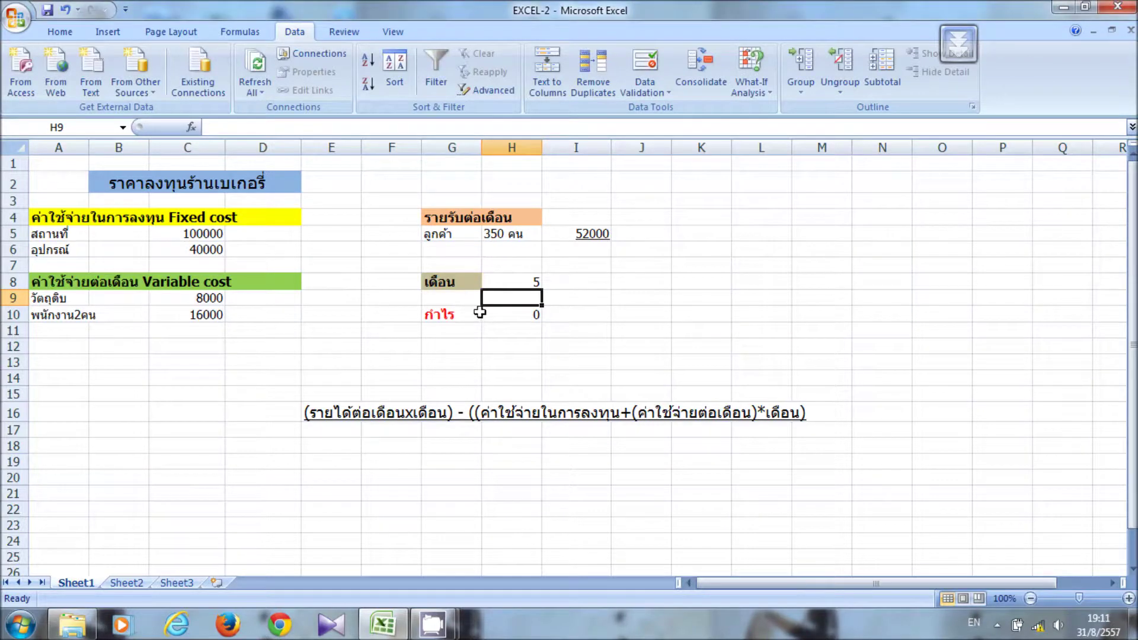
pyautogui.click(514, 281)
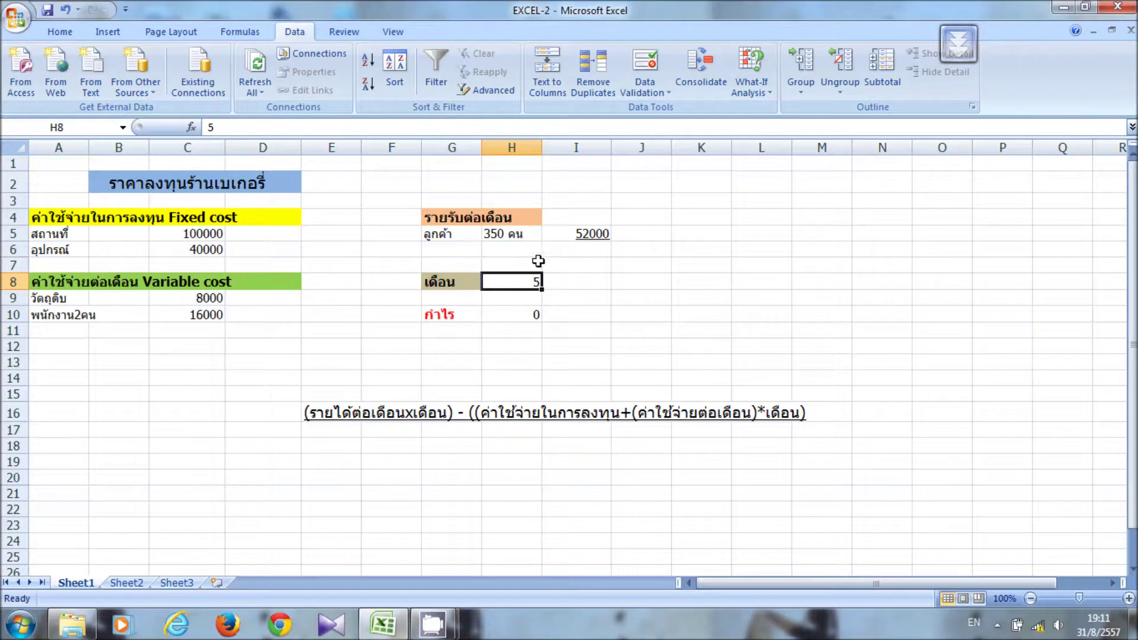
pyautogui.click(580, 235)
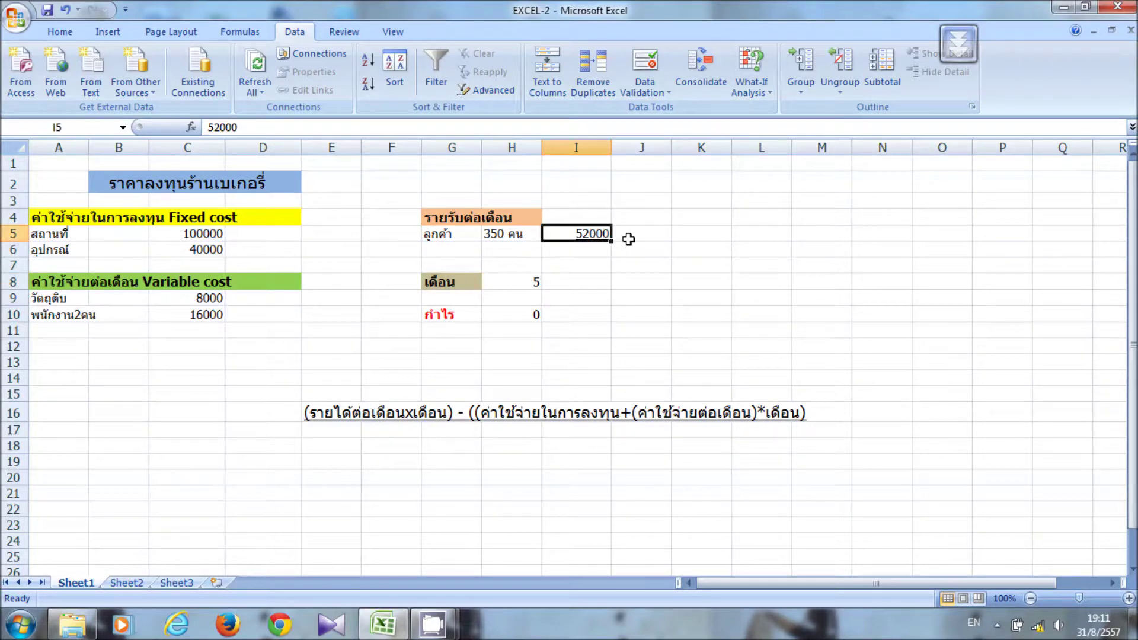